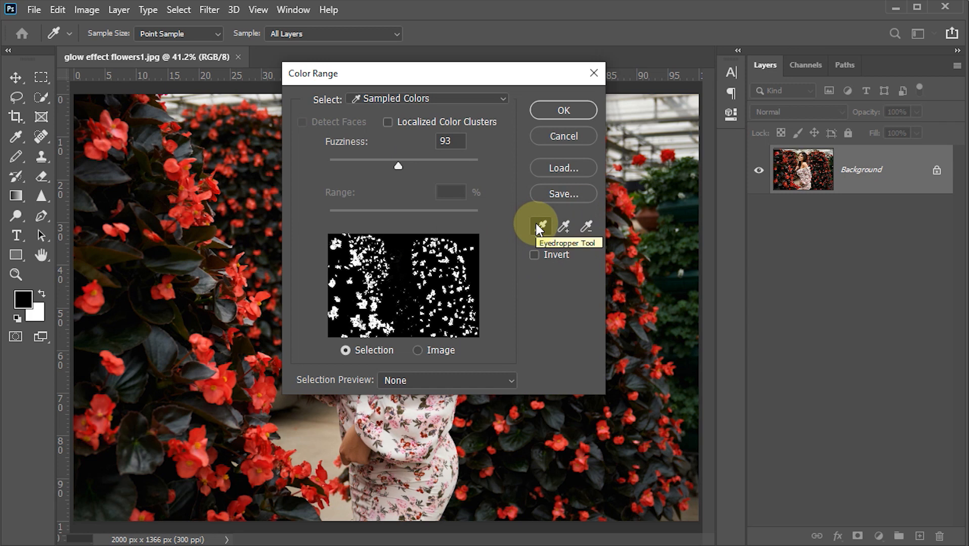
Step: Select the red flowers with Color Range, sampling their darker and lighter reds and using a Fuzziness of 104
{"action": "left_click", "coordinate": [190, 208]}
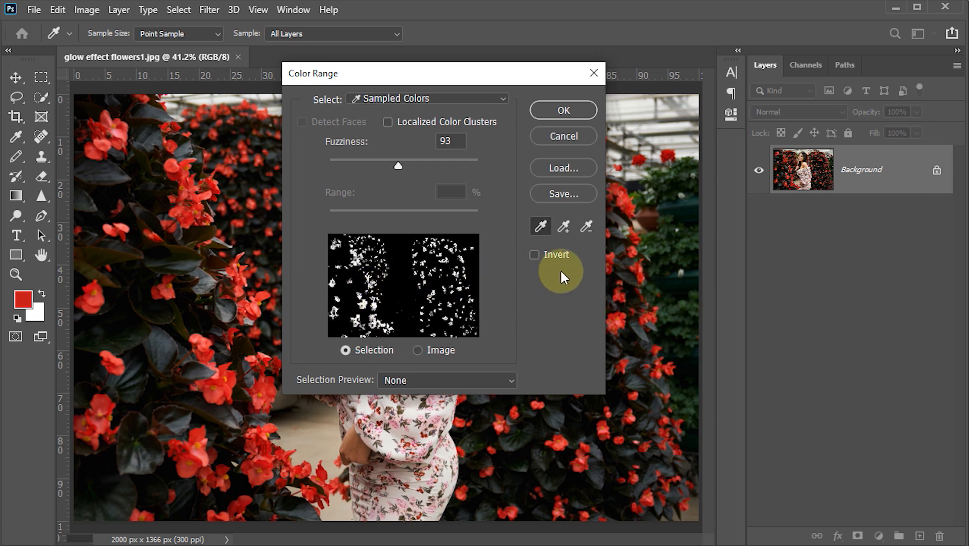
{"action": "left_click", "coordinate": [564, 226]}
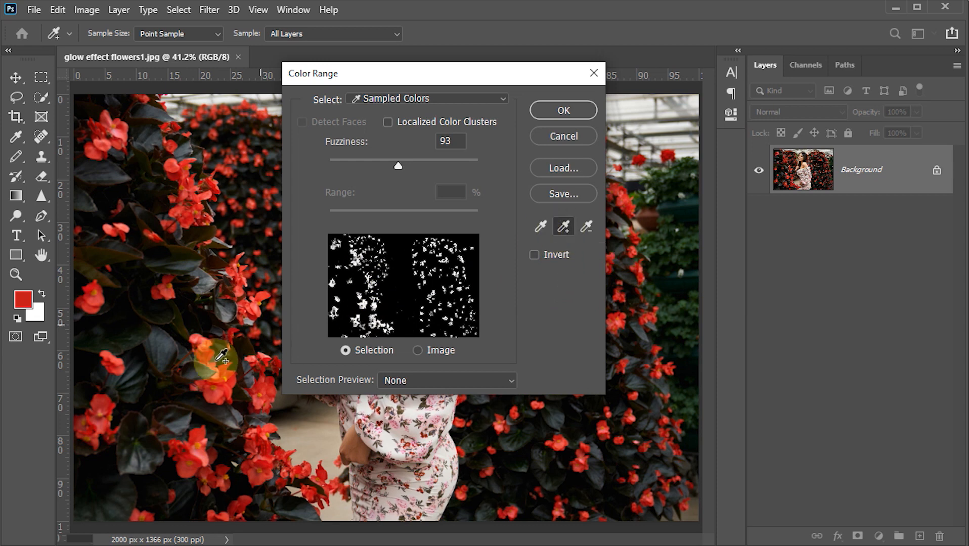
{"action": "left_click", "coordinate": [207, 451]}
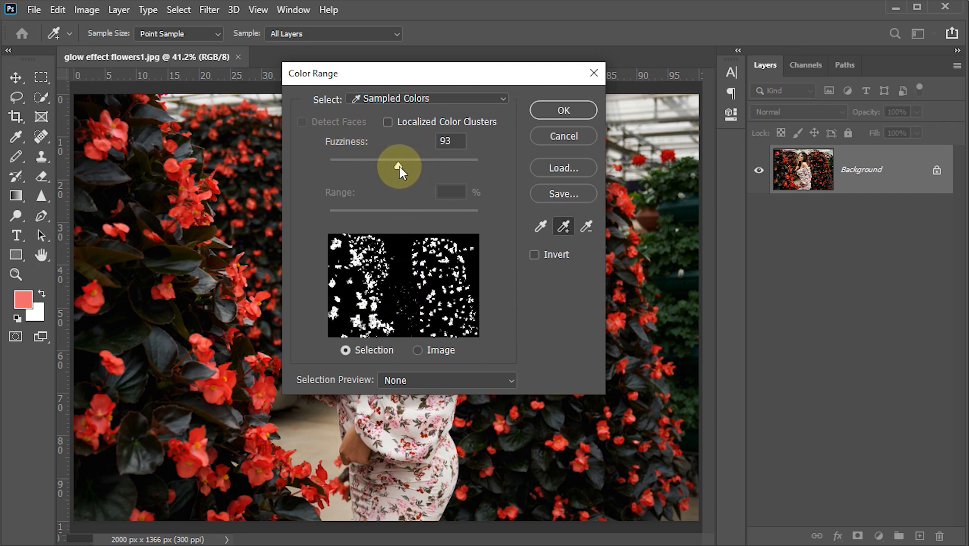
{"action": "mouse_move", "coordinate": [399, 166]}
{"action": "left_mouse_down"}
{"action": "mouse_move", "coordinate": [419, 166]}
{"action": "mouse_move", "coordinate": [407, 167]}
{"action": "left_mouse_up"}
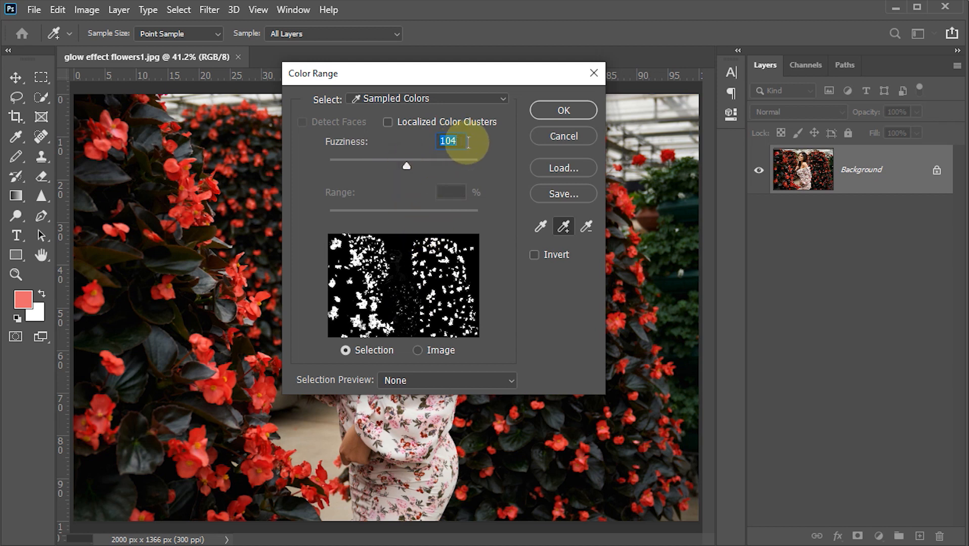
{"action": "left_click", "coordinate": [566, 110]}
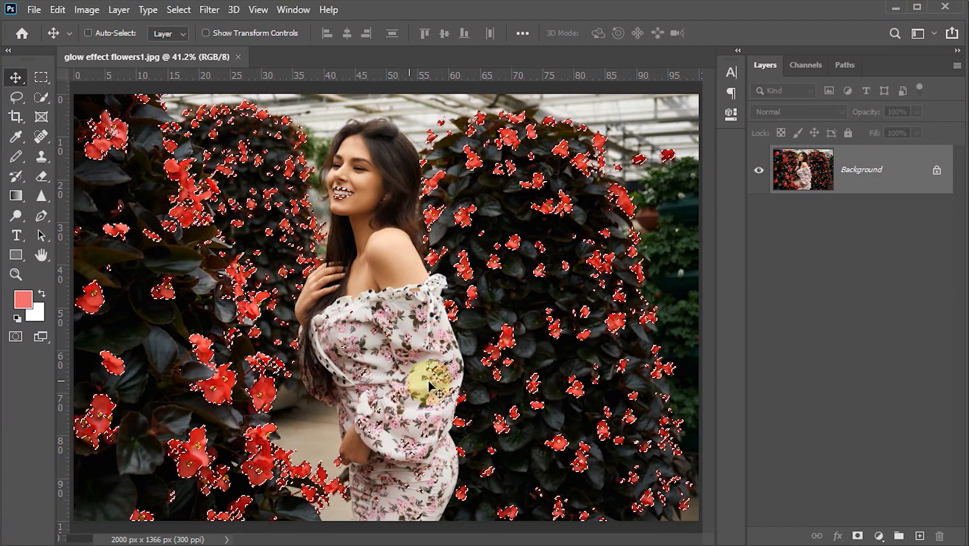
Step: Subtract the woman's lips and floral dress from the selection with the Lasso tool
{"action": "left_click", "coordinate": [16, 101]}
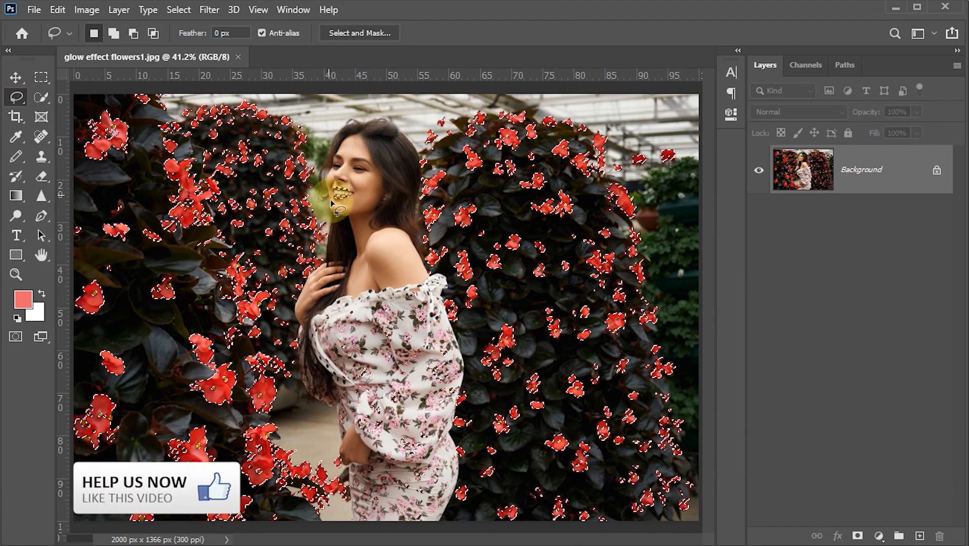
{"action": "mouse_move", "coordinate": [356, 214]}
{"action": "left_mouse_down"}
{"action": "mouse_move", "coordinate": [363, 181]}
{"action": "mouse_move", "coordinate": [377, 200]}
{"action": "mouse_move", "coordinate": [364, 192]}
{"action": "left_mouse_up"}
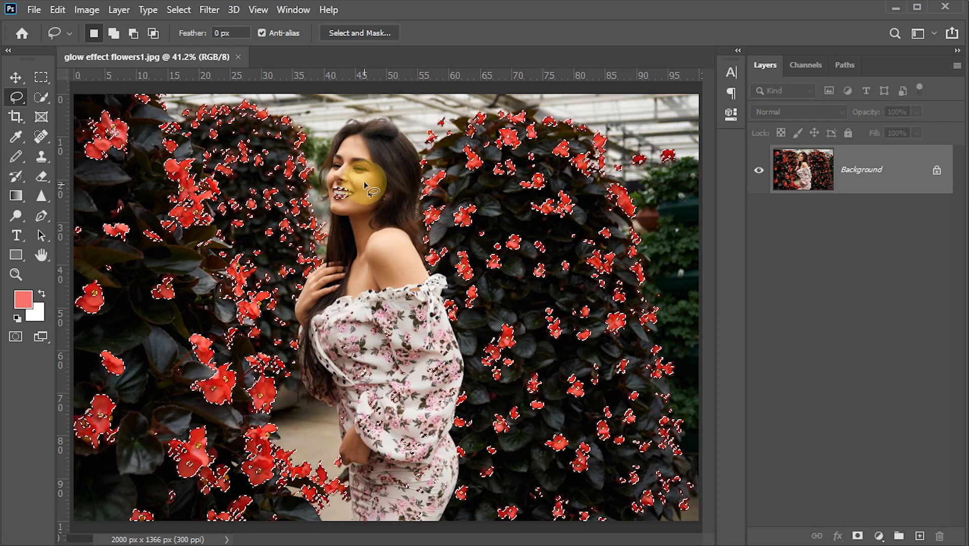
{"action": "key", "text": "alt"}
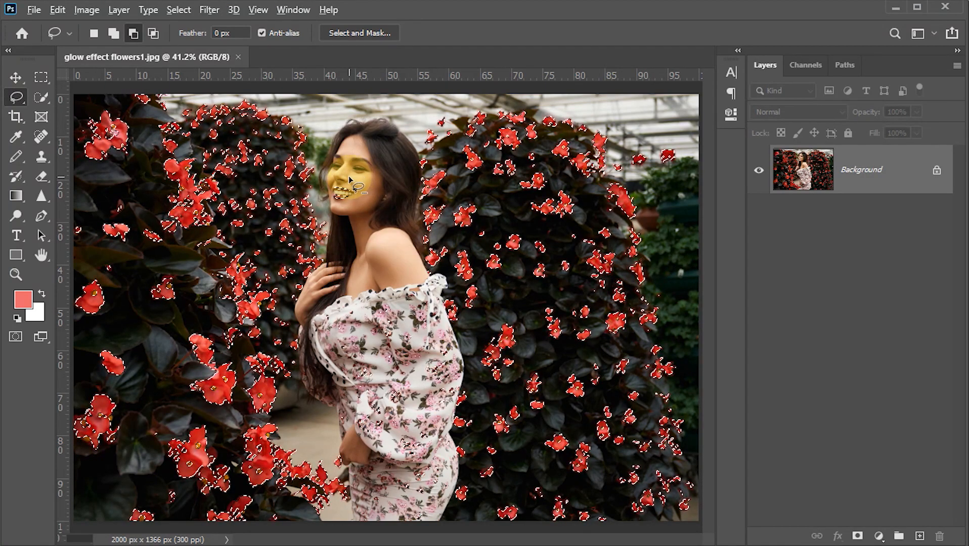
{"action": "left_click", "coordinate": [134, 33]}
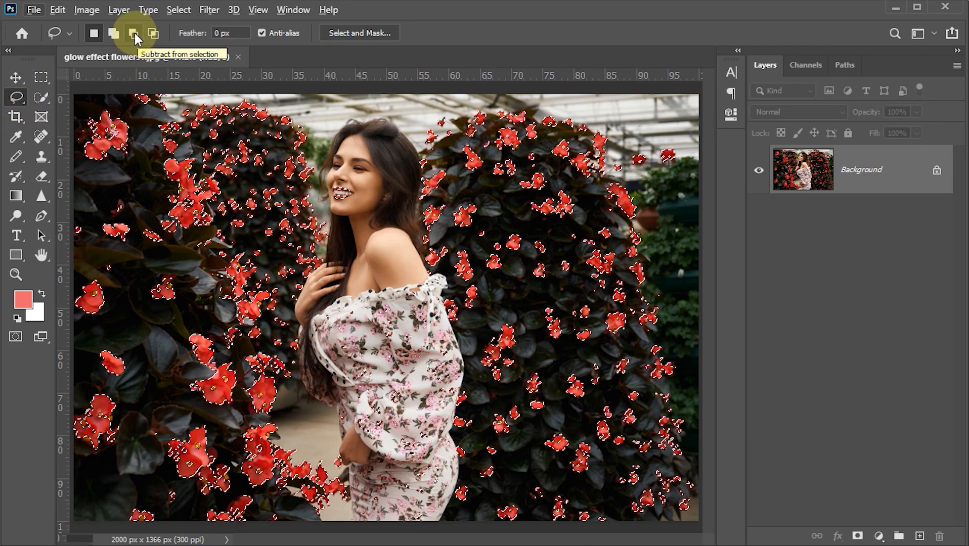
{"action": "mouse_move", "coordinate": [342, 169]}
{"action": "left_mouse_down"}
{"action": "mouse_move", "coordinate": [338, 208]}
{"action": "mouse_move", "coordinate": [348, 210]}
{"action": "mouse_move", "coordinate": [349, 171]}
{"action": "left_mouse_up"}
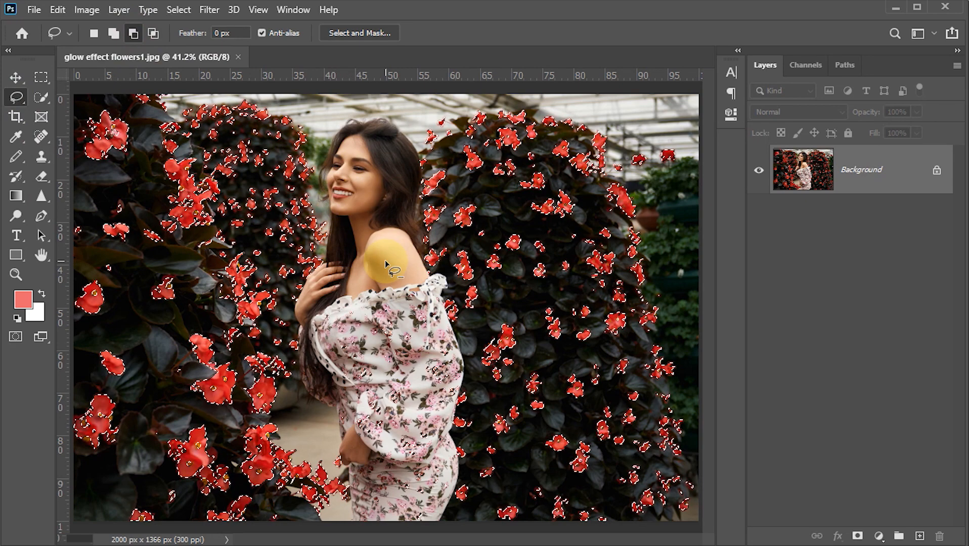
{"action": "mouse_move", "coordinate": [338, 284]}
{"action": "left_mouse_down"}
{"action": "mouse_move", "coordinate": [328, 339]}
{"action": "mouse_move", "coordinate": [347, 424]}
{"action": "left_mouse_up"}
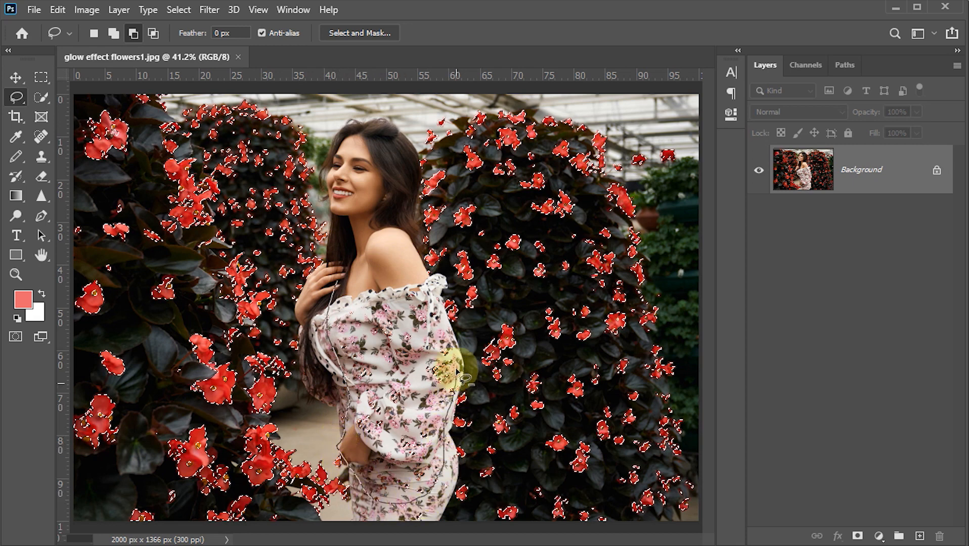
{"action": "mouse_move", "coordinate": [449, 334]}
{"action": "left_mouse_down"}
{"action": "mouse_move", "coordinate": [427, 279]}
{"action": "mouse_move", "coordinate": [400, 258]}
{"action": "mouse_move", "coordinate": [378, 256]}
{"action": "mouse_move", "coordinate": [338, 286]}
{"action": "left_mouse_up"}
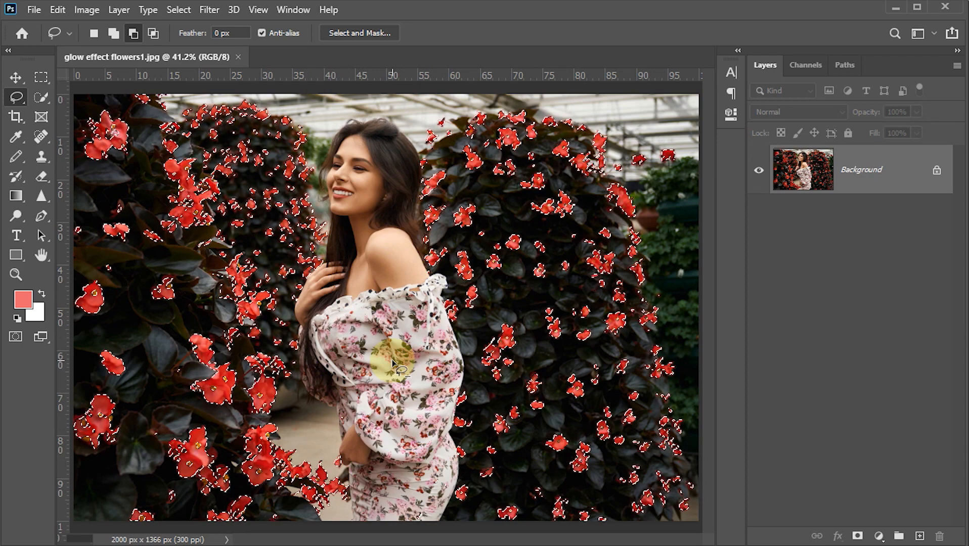
Step: Copy the selected flowers onto a new layer and convert that layer to a Smart Object
{"action": "key", "text": "ctrl+j"}
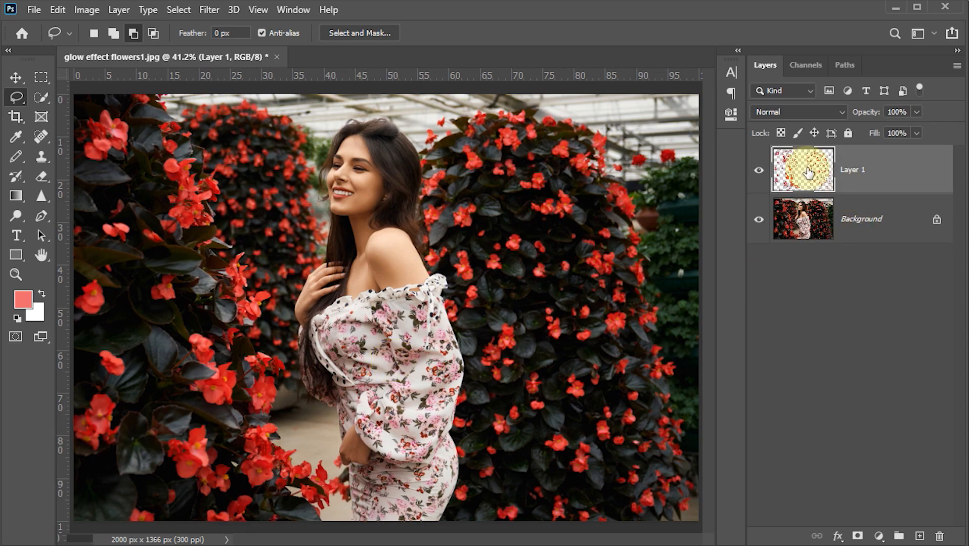
{"action": "left_click", "coordinate": [760, 220]}
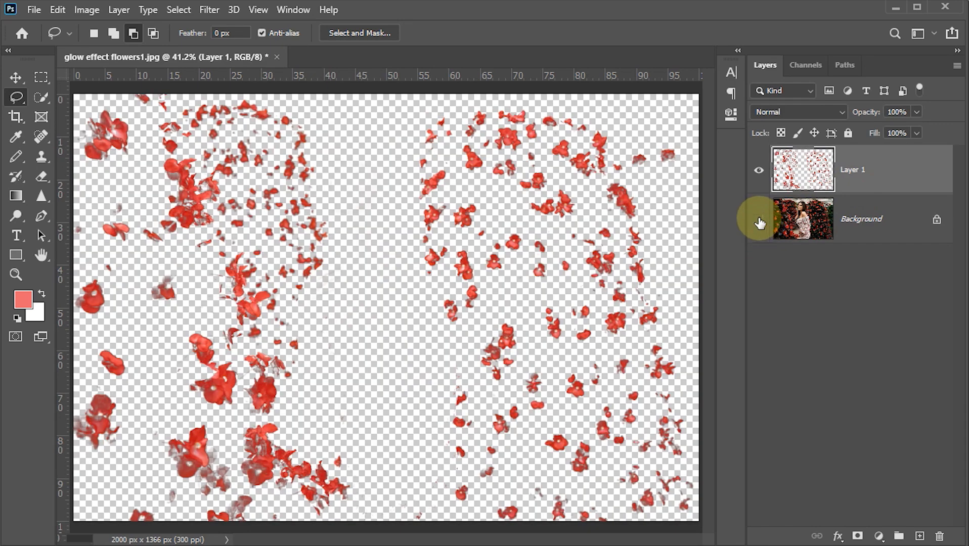
{"action": "left_click", "coordinate": [760, 221]}
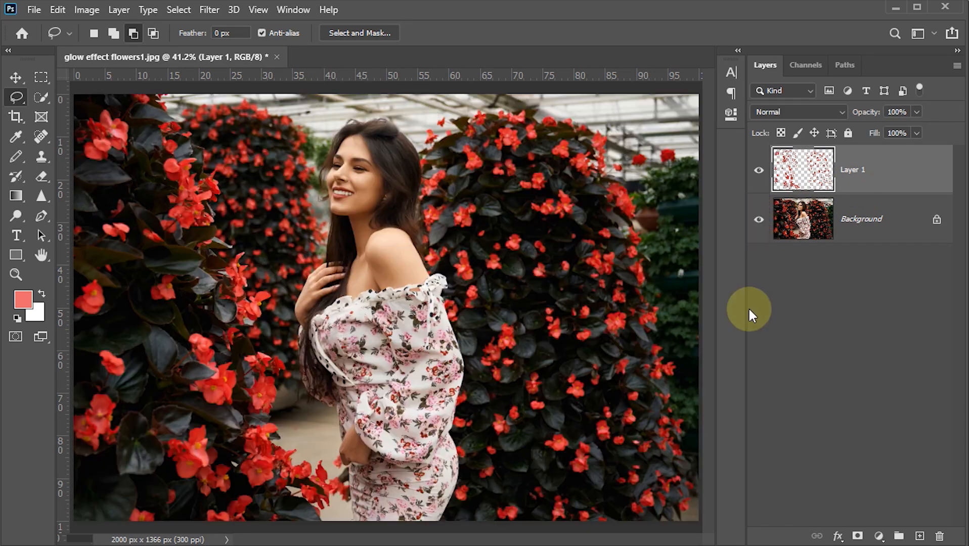
{"action": "right_click", "coordinate": [901, 175]}
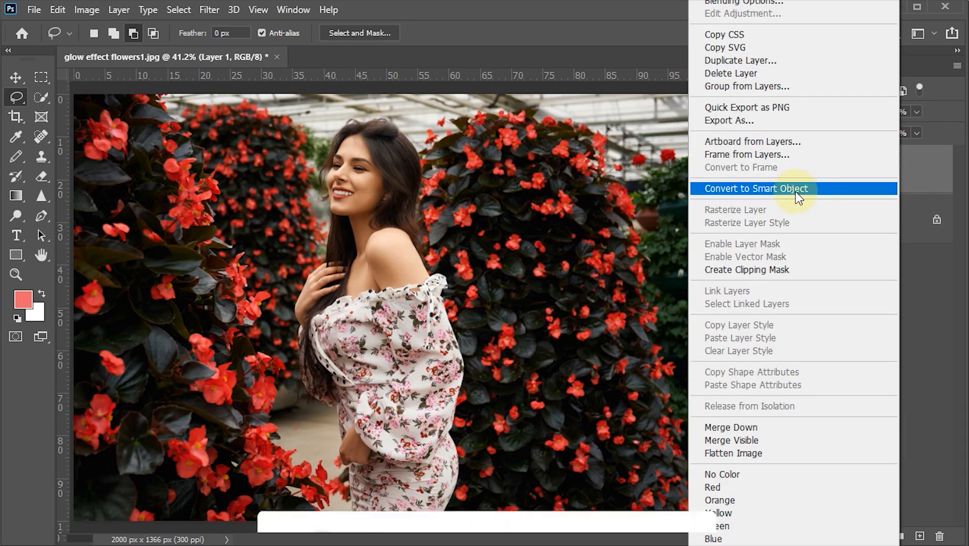
{"action": "left_click", "coordinate": [798, 197]}
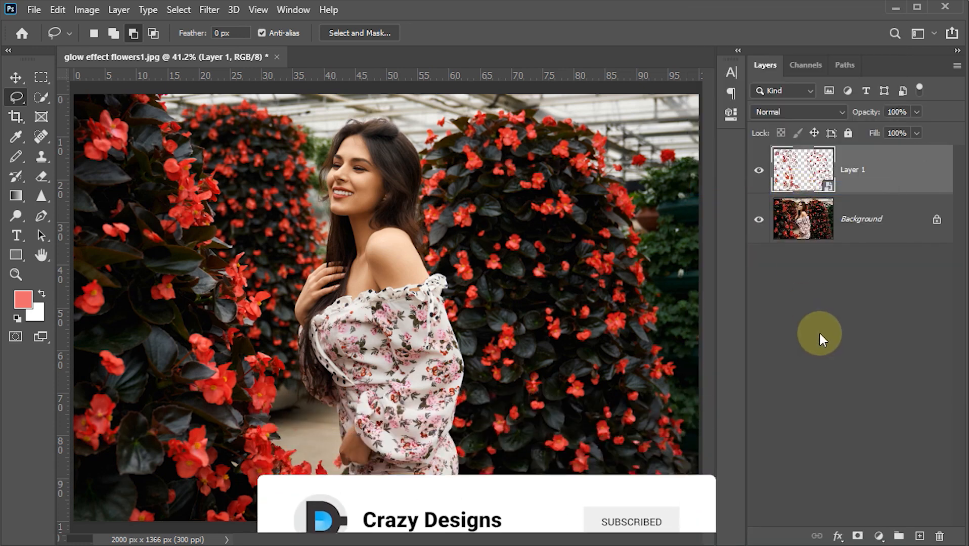
Step: Put the flower Smart Object in a new group and duplicate it inside that group
{"action": "key", "text": "ctrl+g"}
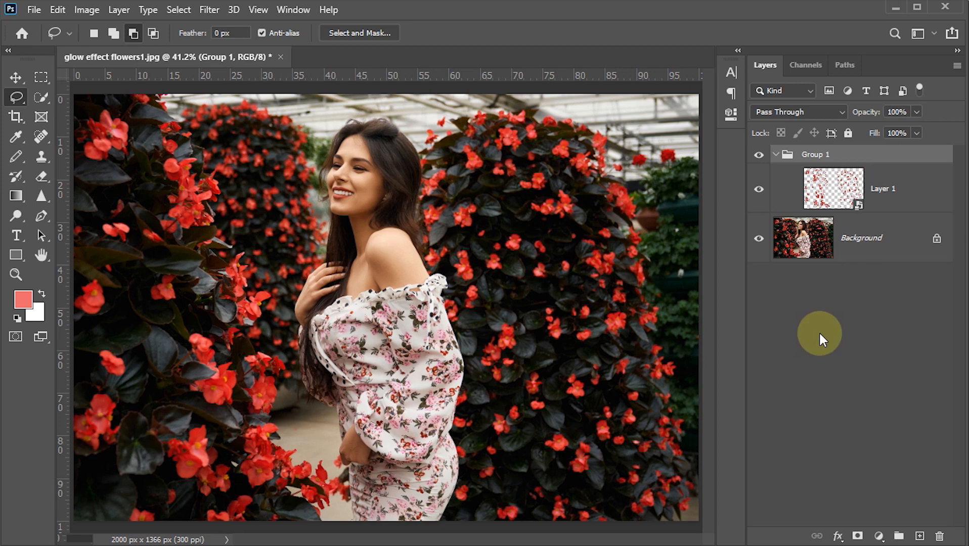
{"action": "left_click", "coordinate": [837, 189]}
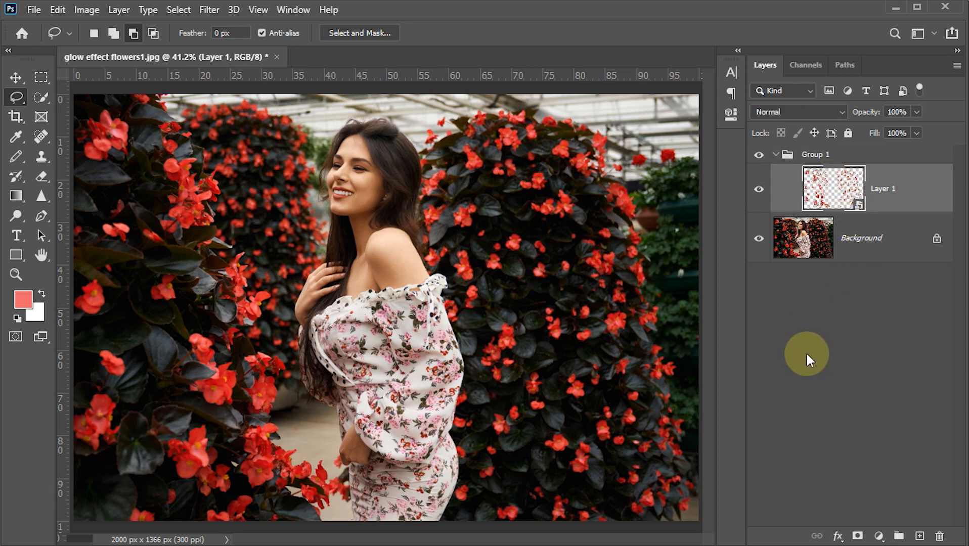
{"action": "key", "text": "ctrl+j"}
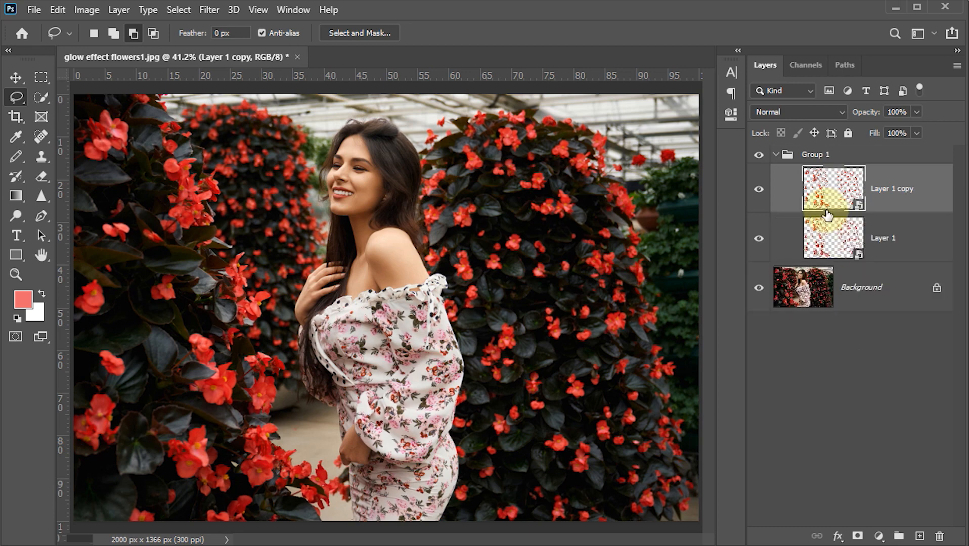
Step: Apply a 5-pixel Gaussian Blur to the duplicated flower layer and set its blend mode to Linear Dodge (Add)
{"action": "left_click", "coordinate": [209, 9]}
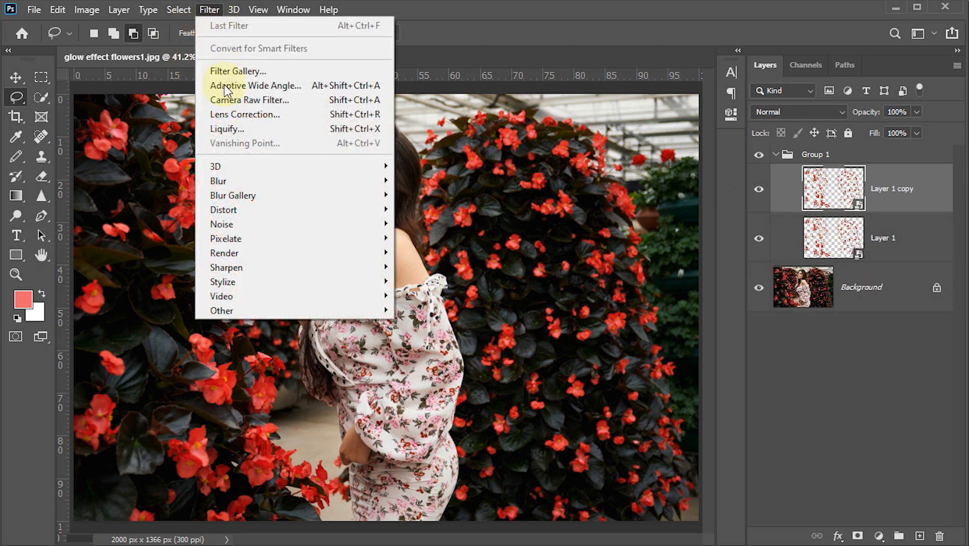
{"action": "mouse_move", "coordinate": [233, 180]}
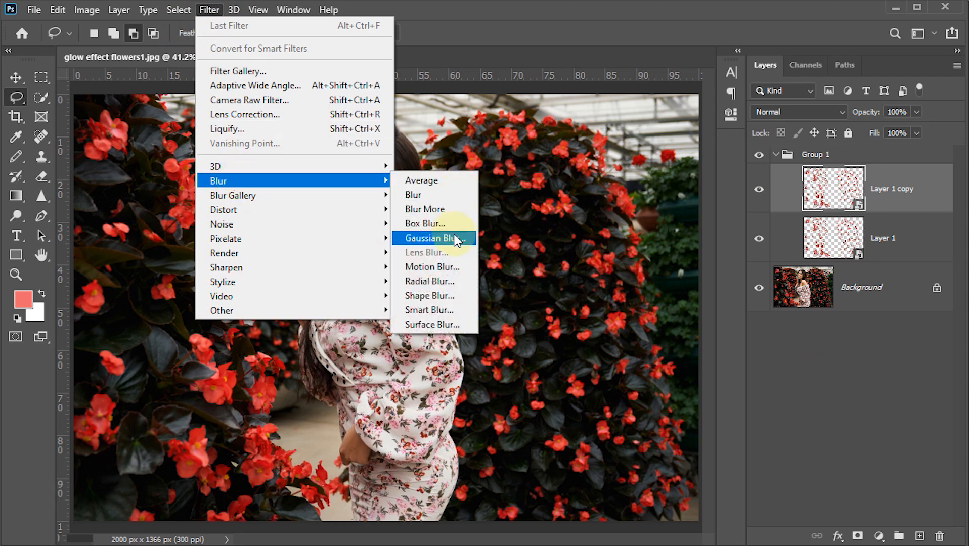
{"action": "left_click", "coordinate": [434, 238]}
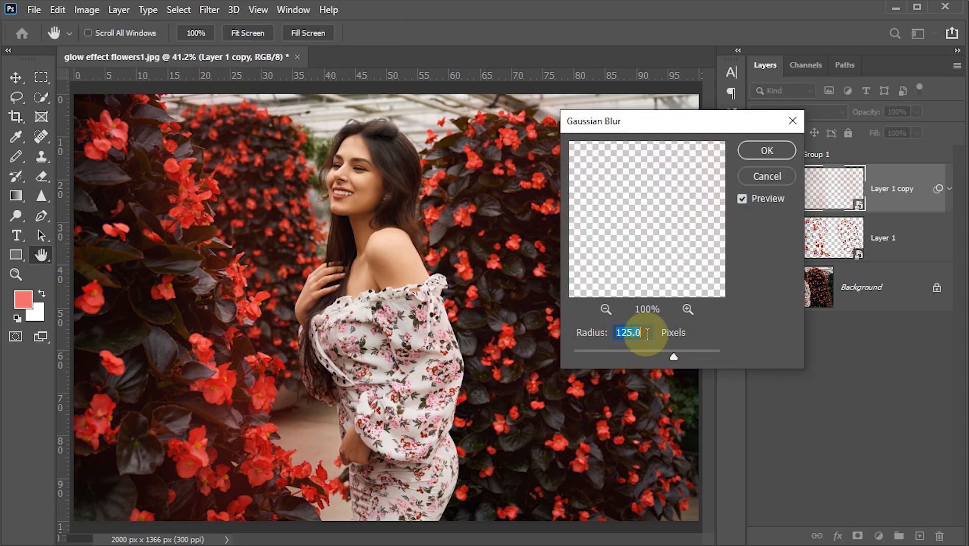
{"action": "type", "text": "5"}
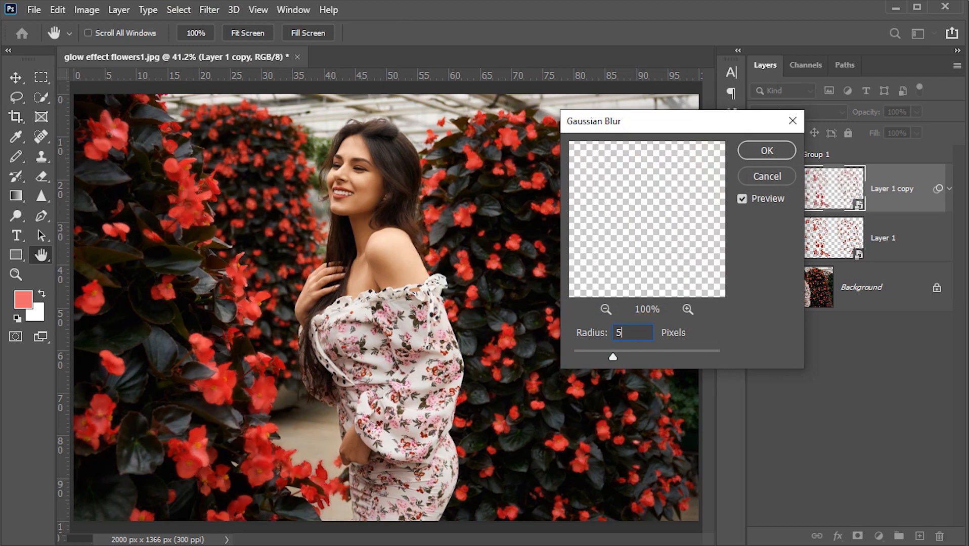
{"action": "left_click", "coordinate": [758, 148]}
{"action": "key", "text": "l"}
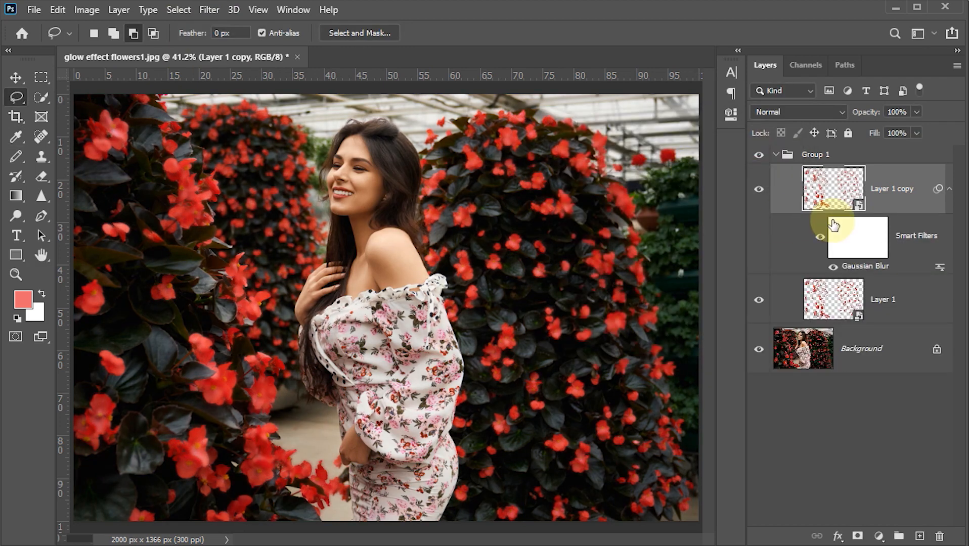
{"action": "left_click", "coordinate": [841, 111]}
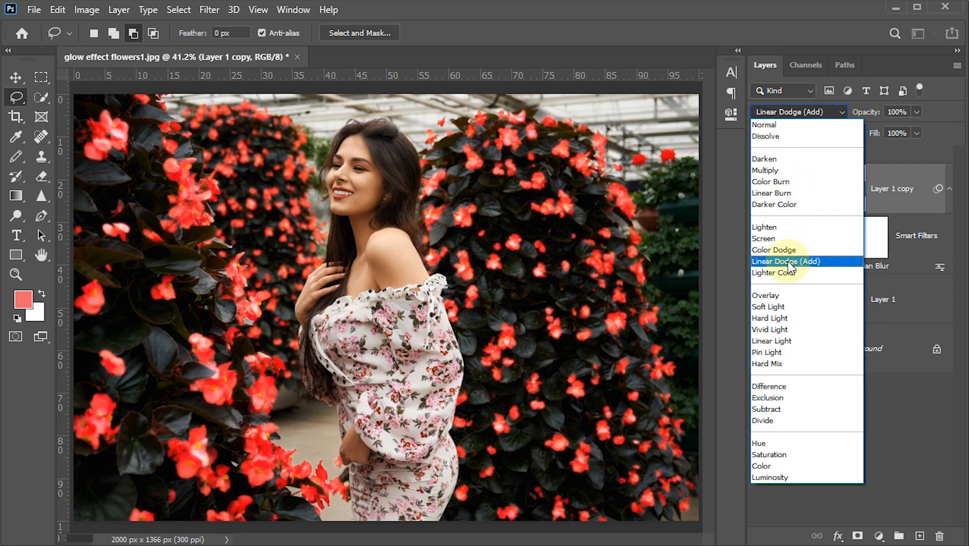
{"action": "left_click", "coordinate": [790, 263]}
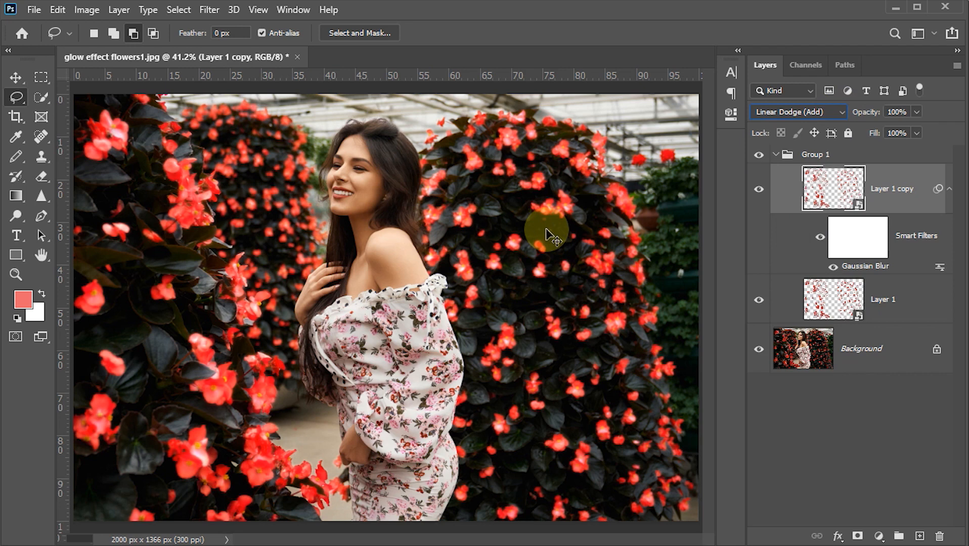
Step: Duplicate the blurred flower layer and set the new copy's Gaussian Blur radius to 25 pixels
{"action": "key", "text": "ctrl+j"}
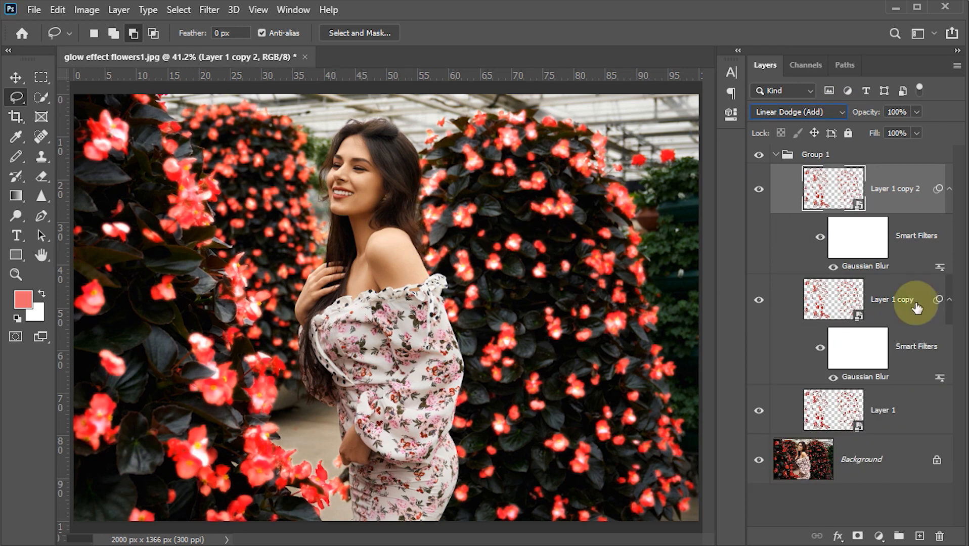
{"action": "double_click", "coordinate": [855, 268]}
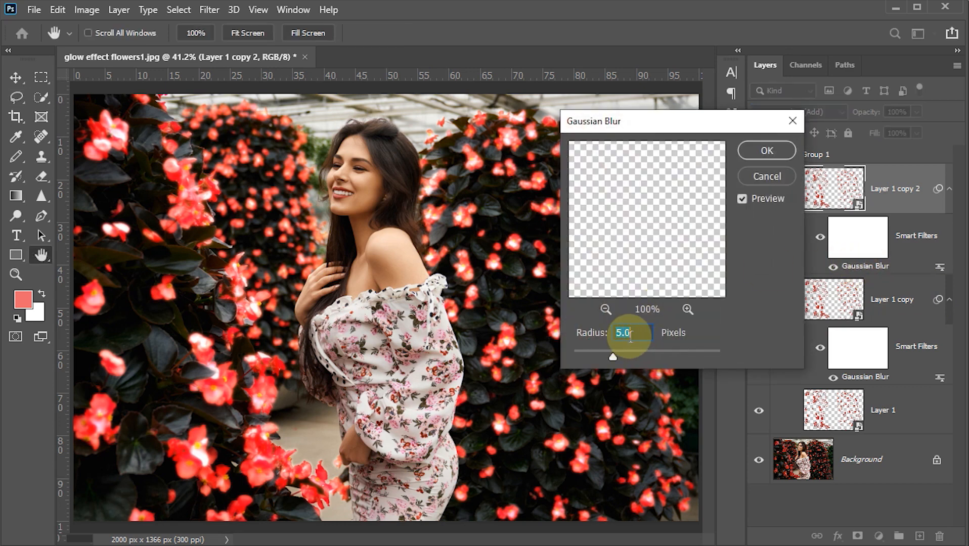
{"action": "type", "text": "25"}
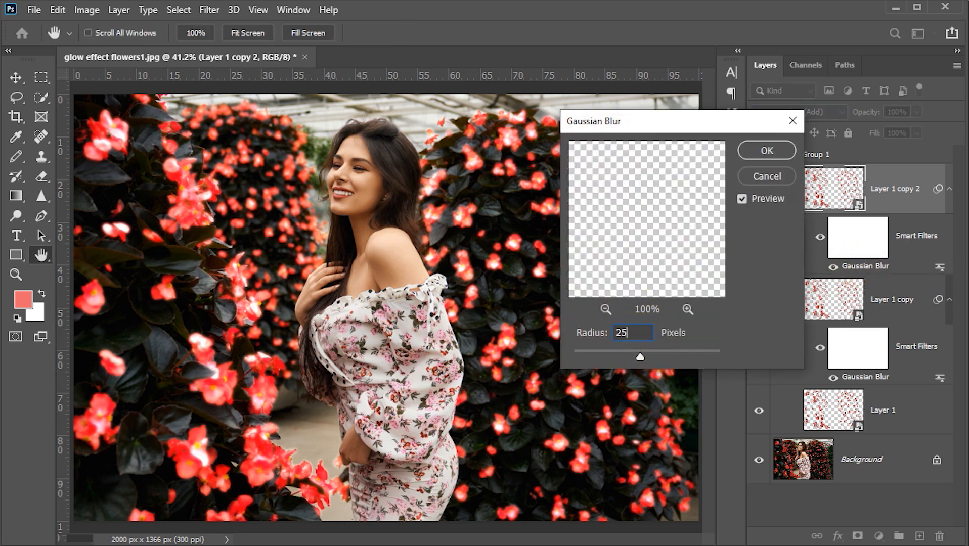
{"action": "left_click", "coordinate": [764, 152]}
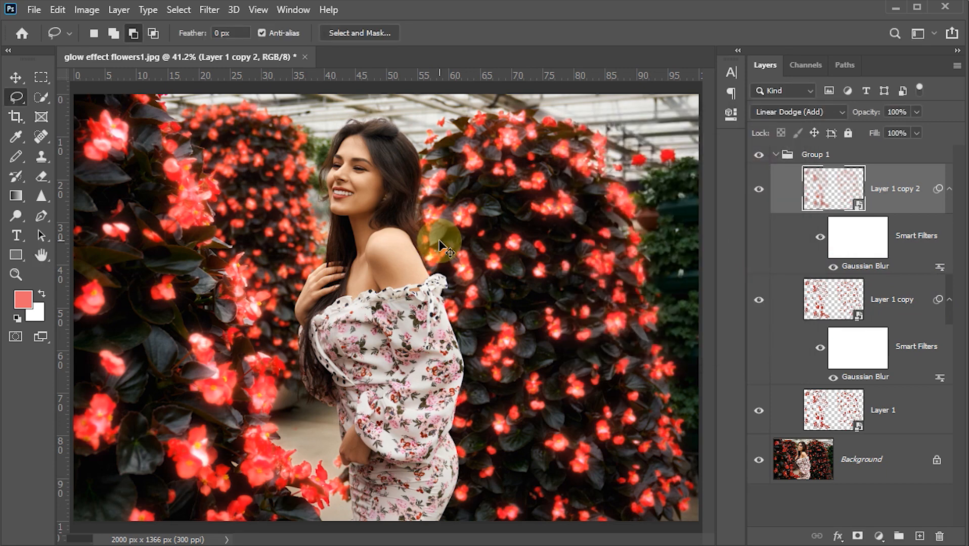
Step: Duplicate the 25-pixel blur layer and set the new copy's Gaussian Blur radius to 70 pixels
{"action": "key", "text": "ctrl+j"}
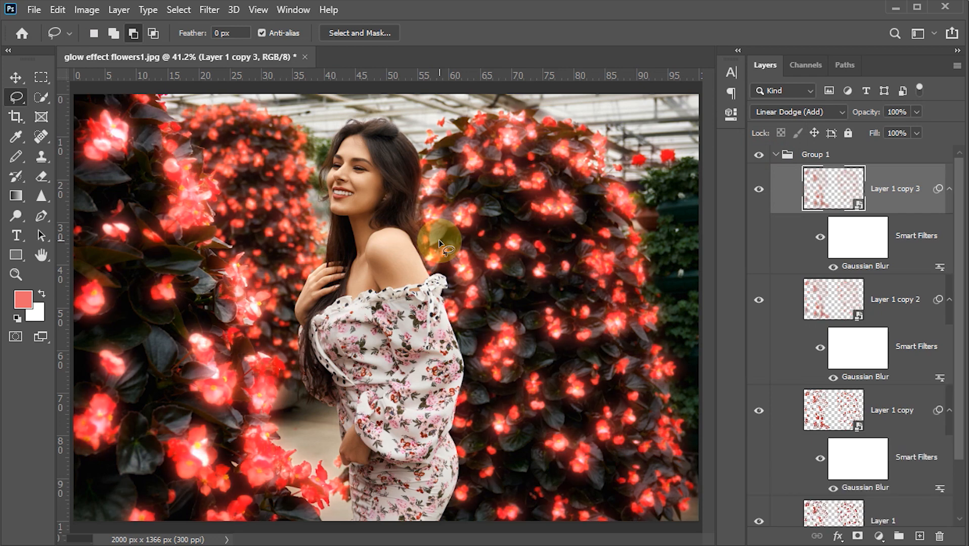
{"action": "double_click", "coordinate": [875, 270]}
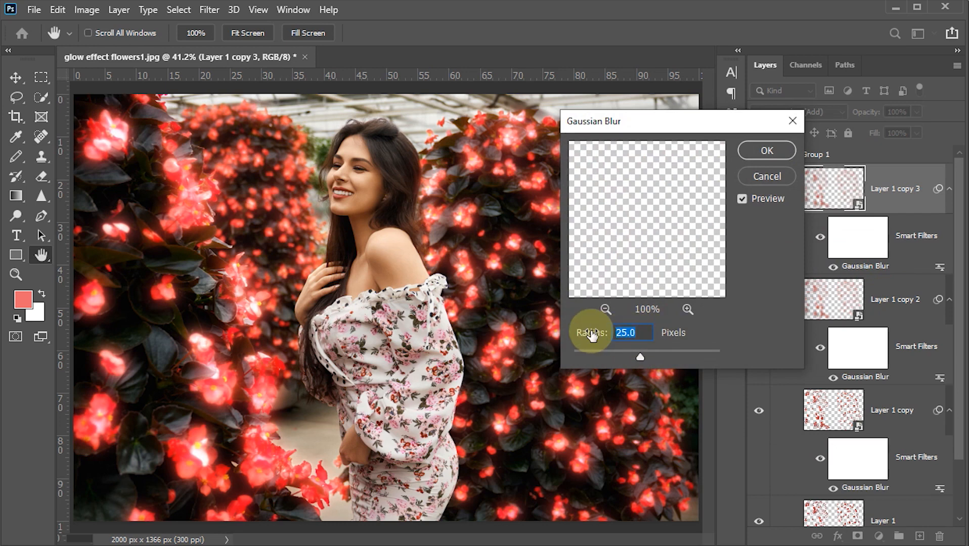
{"action": "type", "text": "70"}
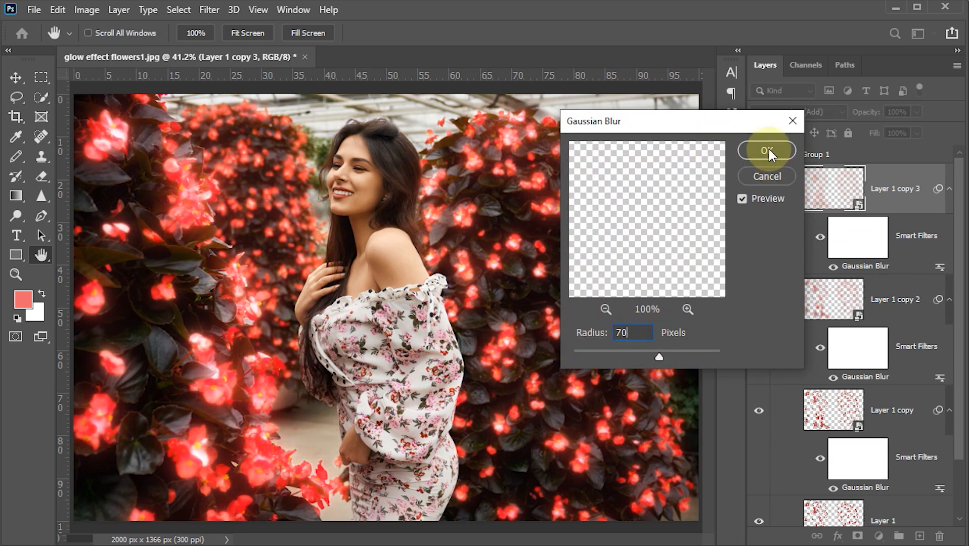
{"action": "left_click", "coordinate": [767, 150]}
{"action": "key", "text": "l"}
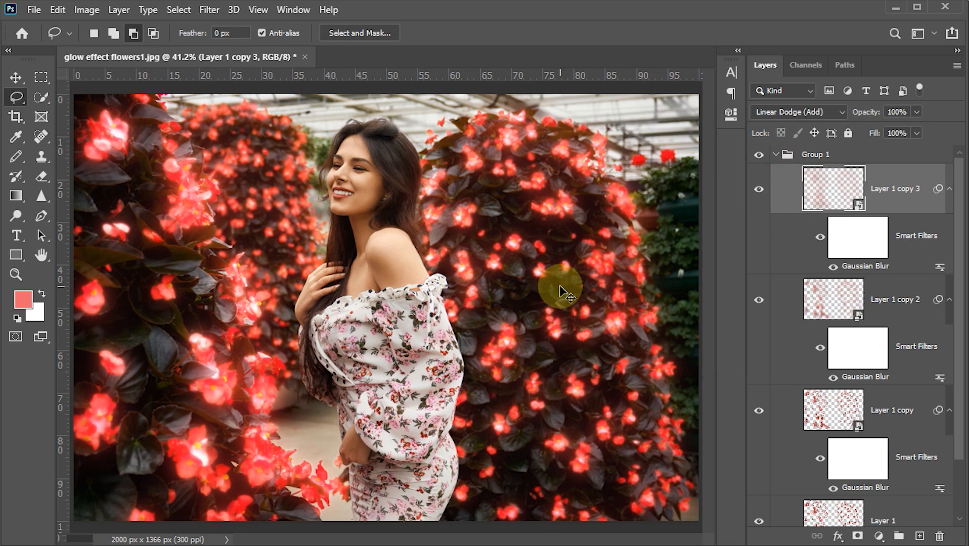
Step: Duplicate the 70-pixel blur layer and set the new copy's Gaussian Blur radius to 100 pixels
{"action": "key", "text": "ctrl+j"}
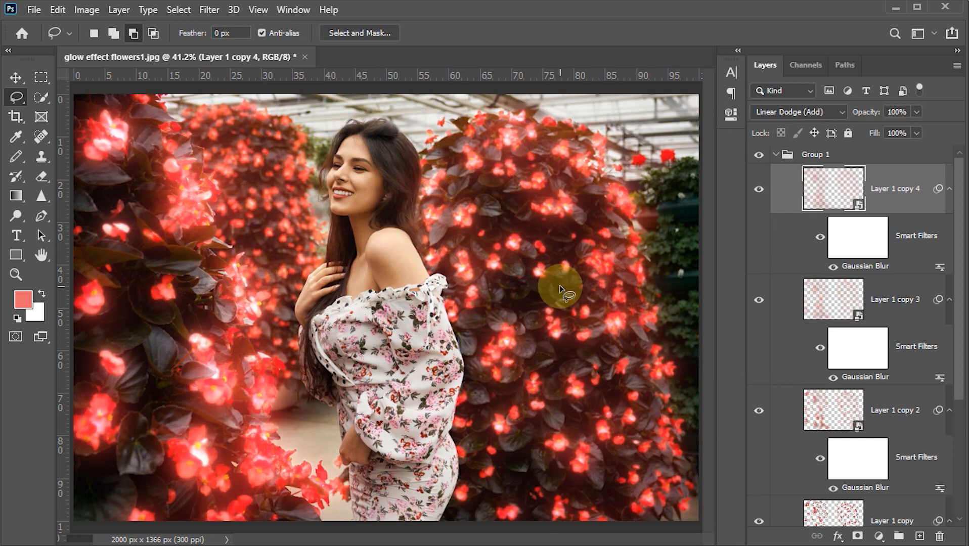
{"action": "double_click", "coordinate": [866, 268]}
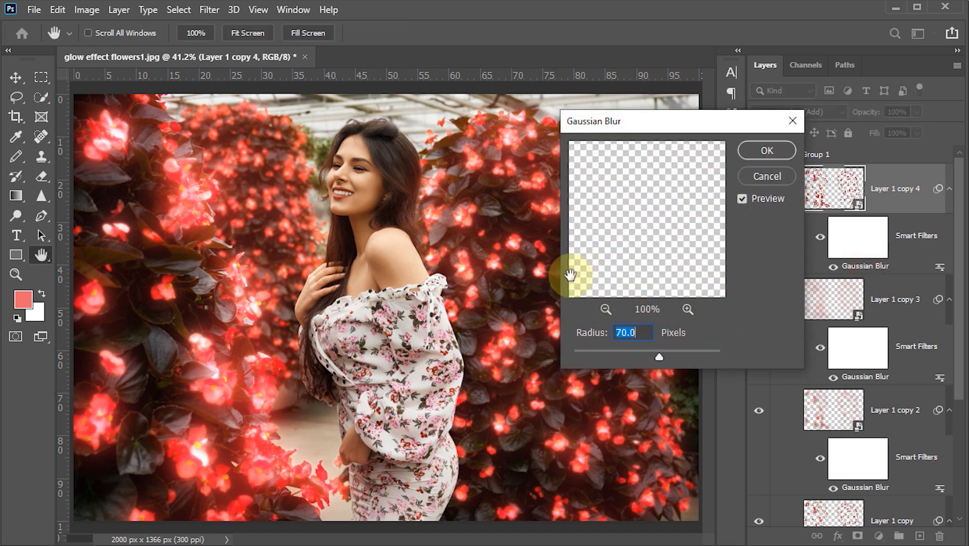
{"action": "type", "text": "1000"}
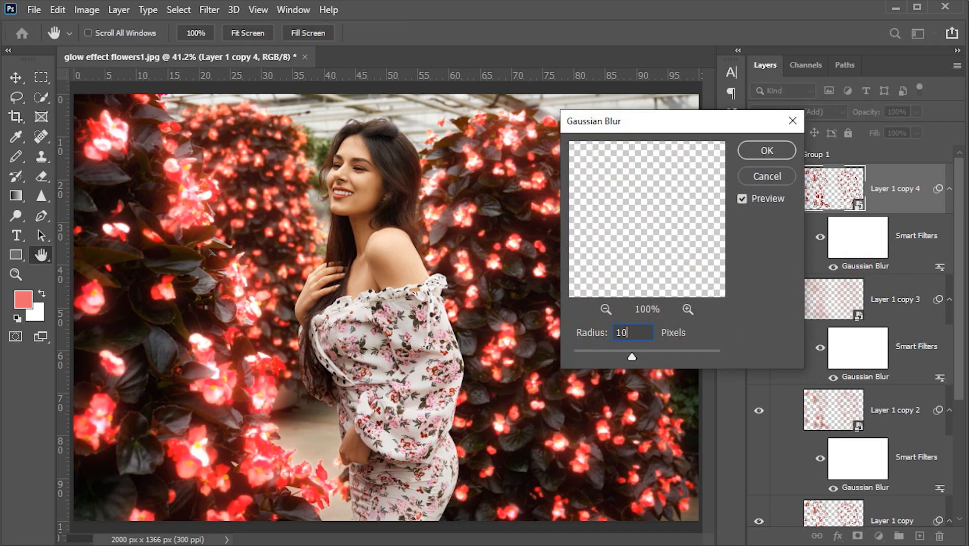
{"action": "left_click", "coordinate": [756, 147]}
{"action": "left_click", "coordinate": [881, 248]}
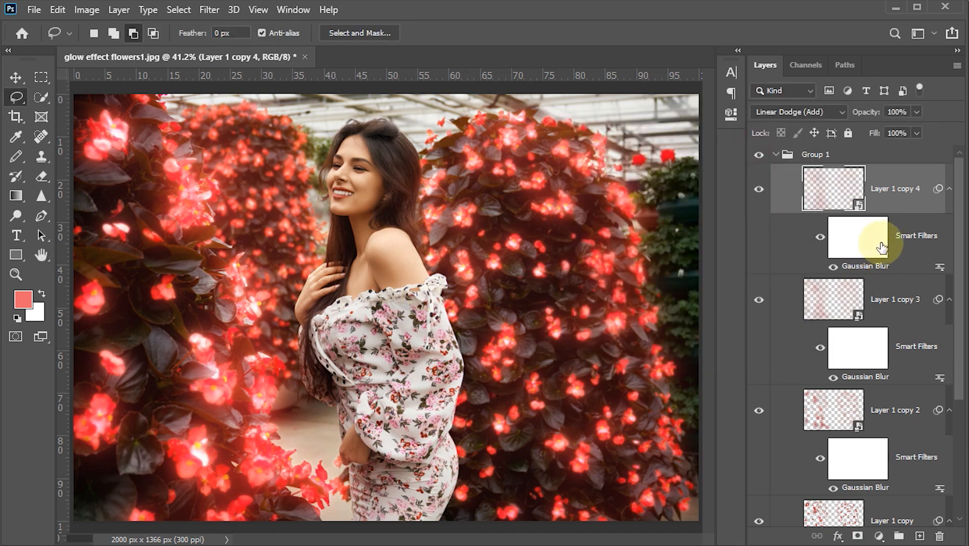
Step: Collapse the glow group and add a Gradient Map adjustment layer directly above the Background layer
{"action": "left_click", "coordinate": [775, 155]}
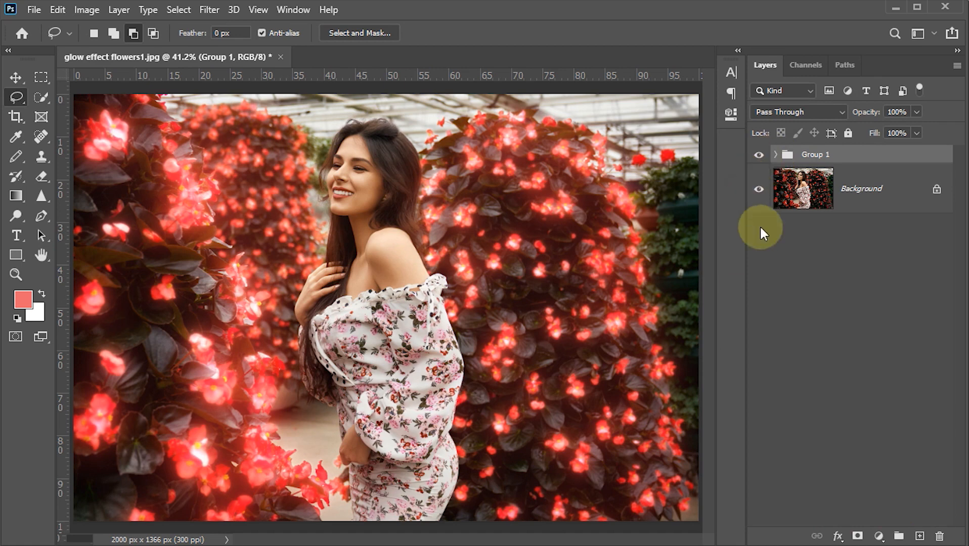
{"action": "left_click", "coordinate": [812, 199]}
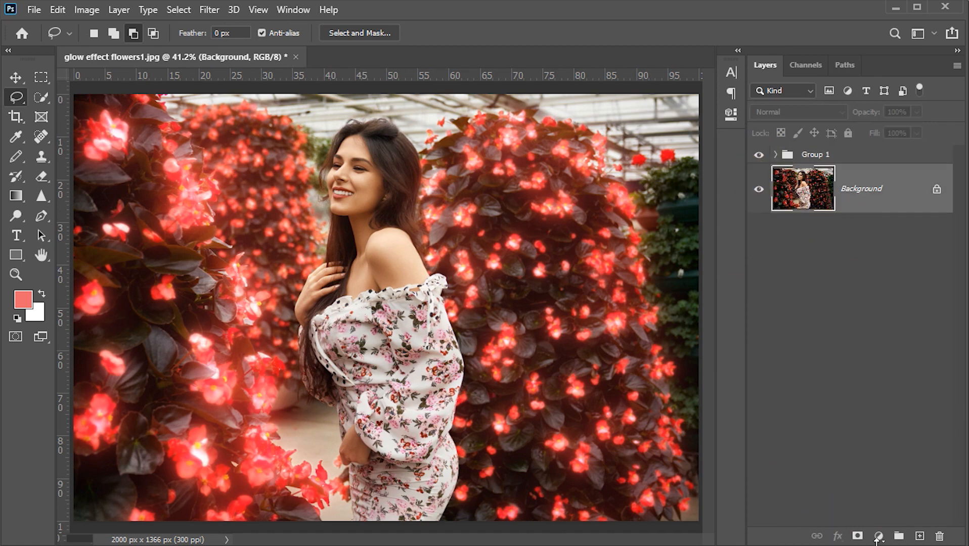
{"action": "left_click", "coordinate": [879, 537]}
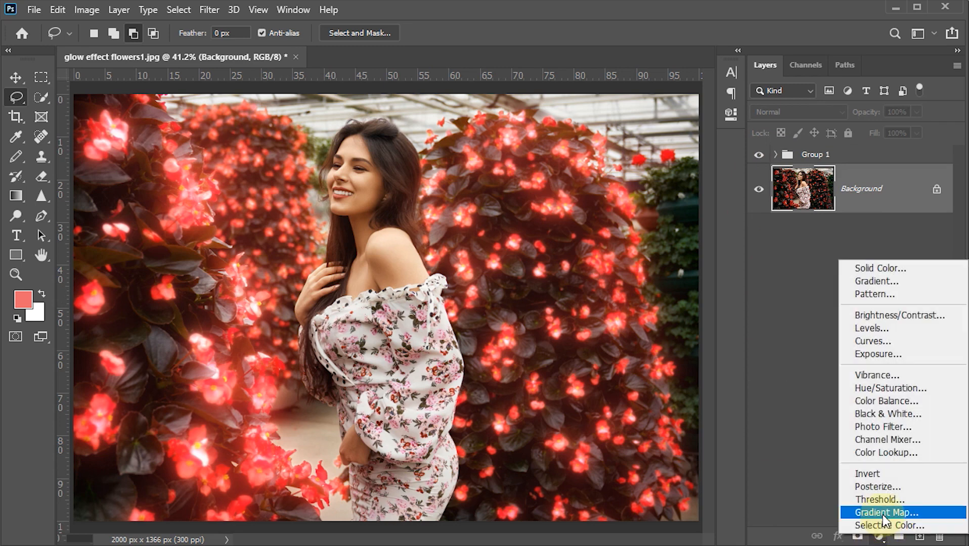
{"action": "left_click", "coordinate": [882, 512]}
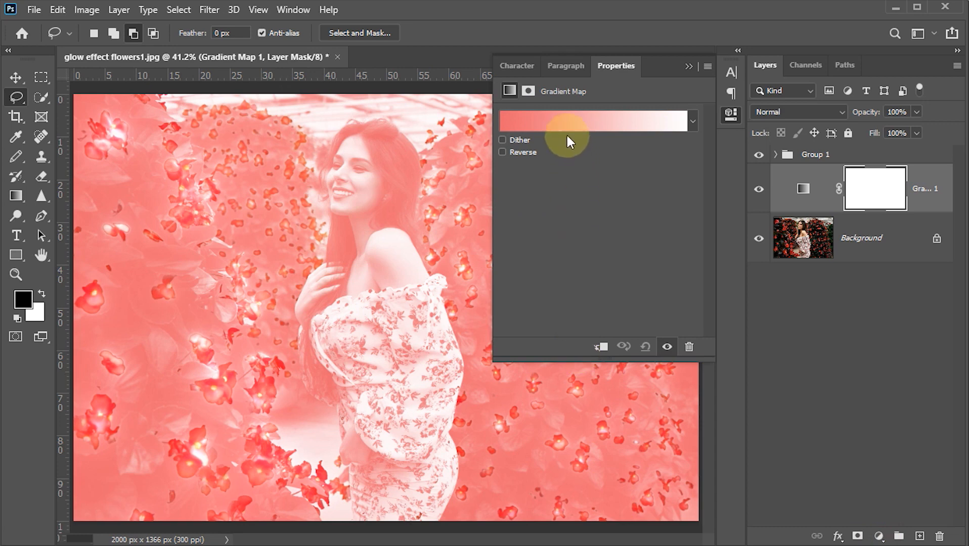
Step: Set the Gradient Map to a black-to-white gradient using the first preset in the Basics folder
{"action": "left_click", "coordinate": [556, 122]}
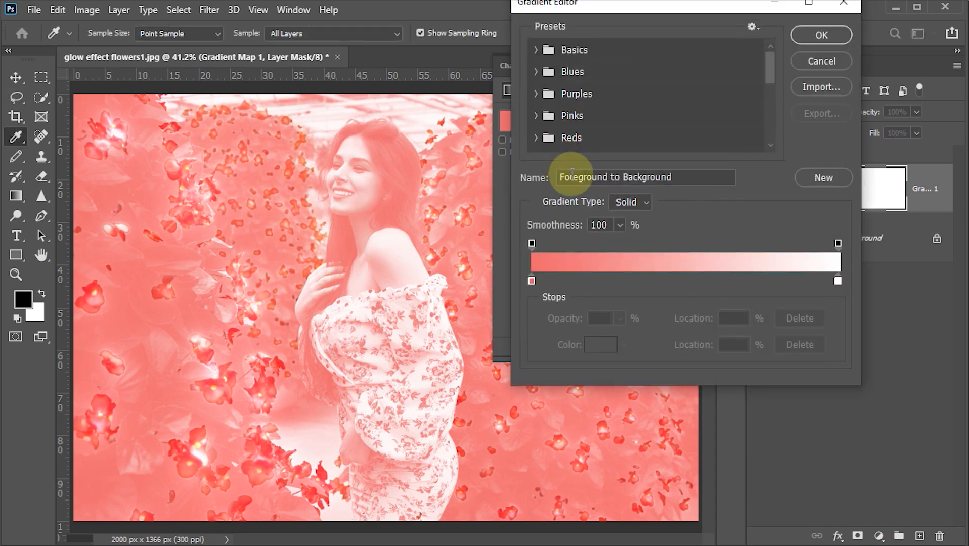
{"action": "left_click", "coordinate": [536, 50]}
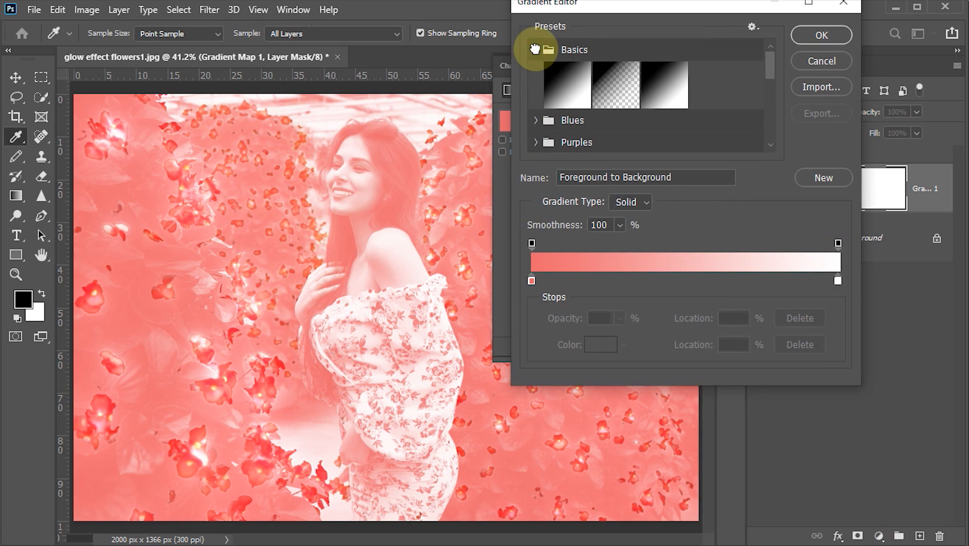
{"action": "left_click", "coordinate": [566, 91]}
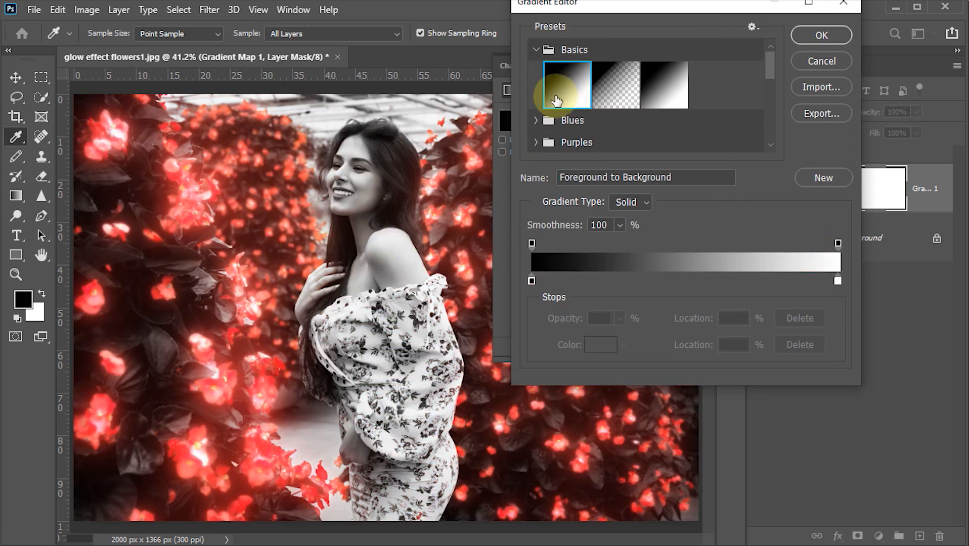
{"action": "left_click", "coordinate": [819, 35]}
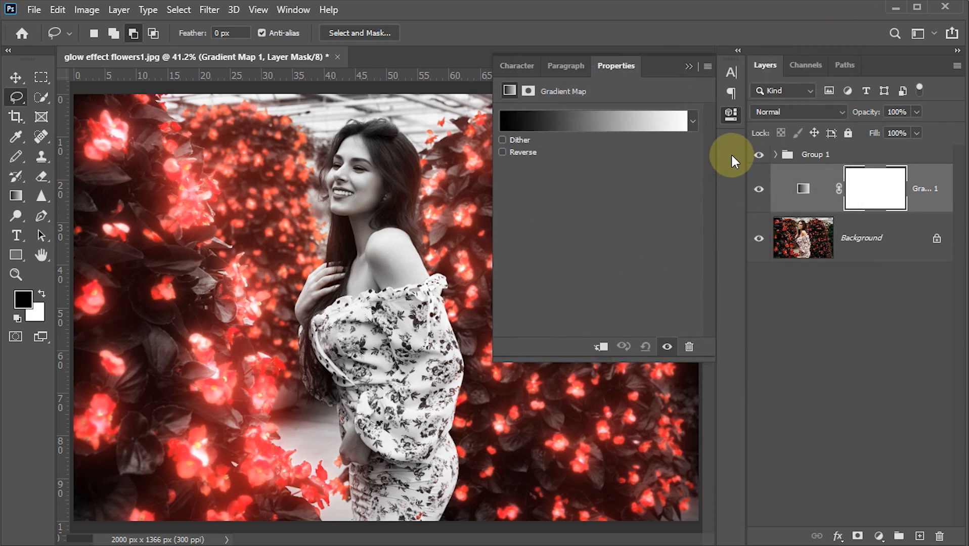
{"action": "left_click", "coordinate": [730, 113]}
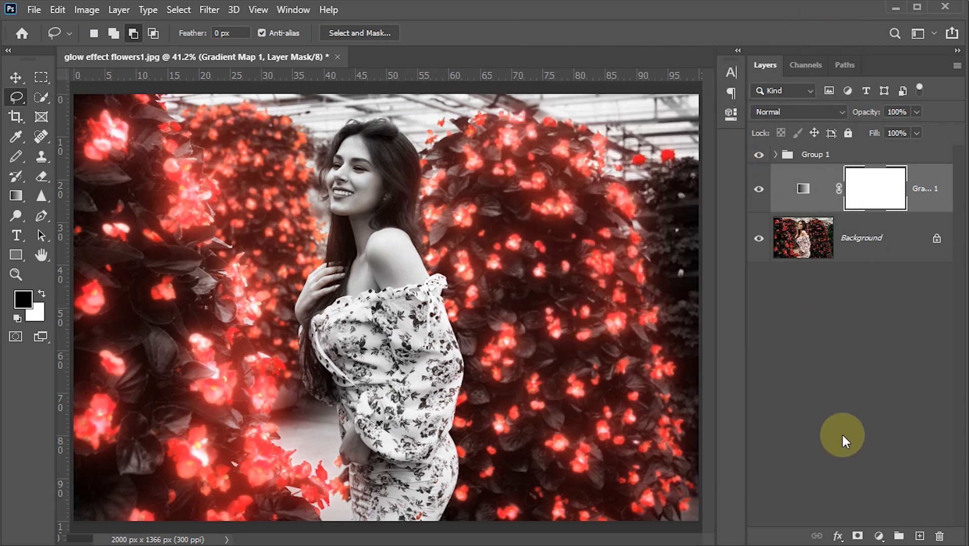
Step: Add a Brightness/Contrast adjustment layer above the Gradient Map with Brightness -70 and Contrast 100
{"action": "left_click", "coordinate": [878, 536]}
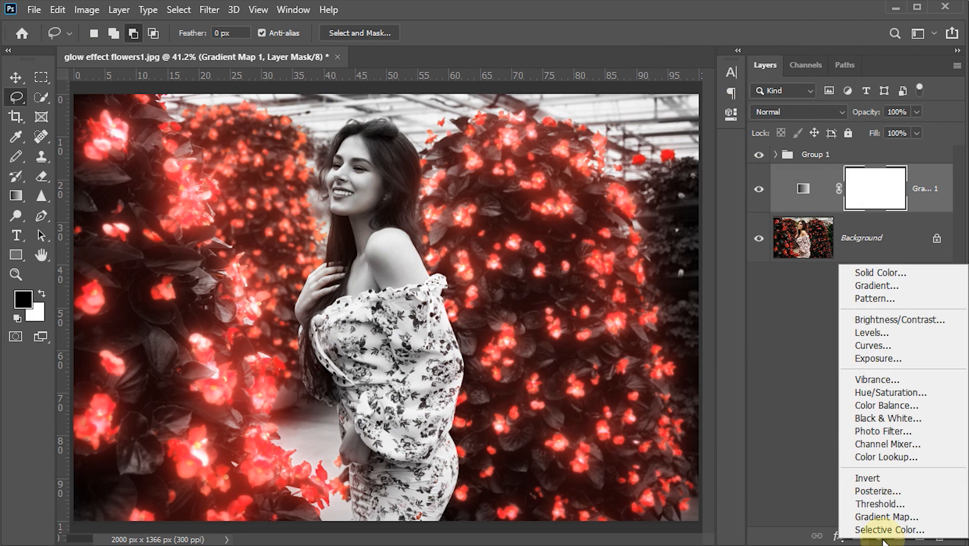
{"action": "left_click", "coordinate": [884, 320]}
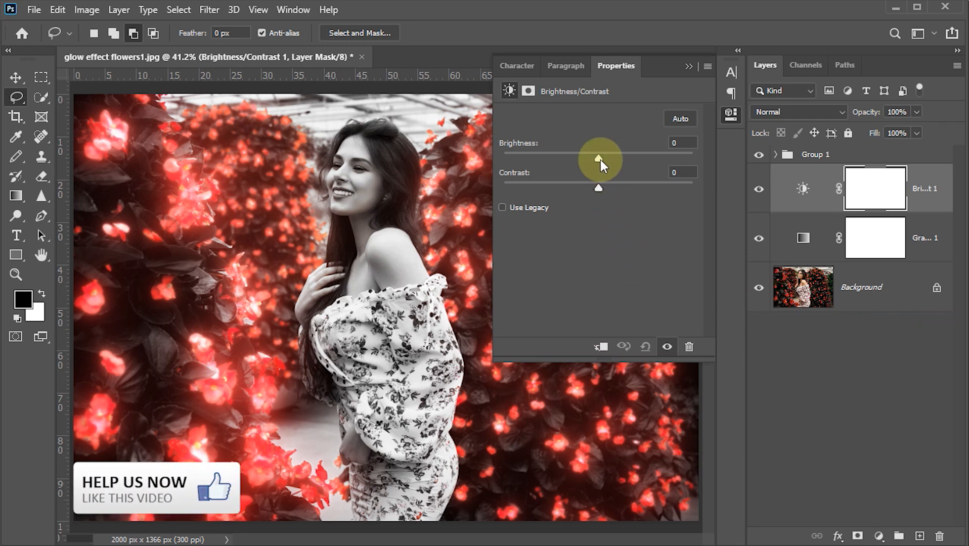
{"action": "left_click_drag", "start_coordinate": [600, 159], "coordinate": [554, 159]}
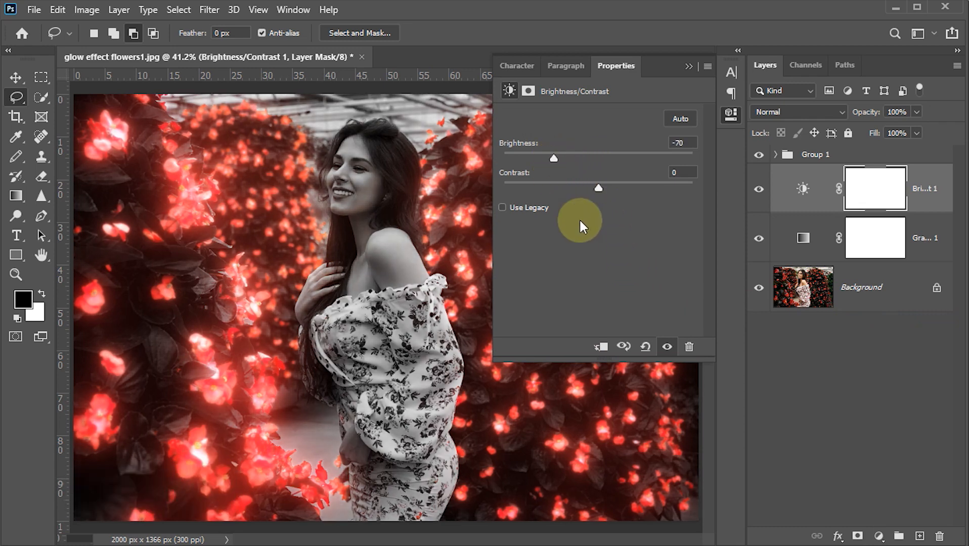
{"action": "left_click_drag", "start_coordinate": [599, 189], "coordinate": [699, 193]}
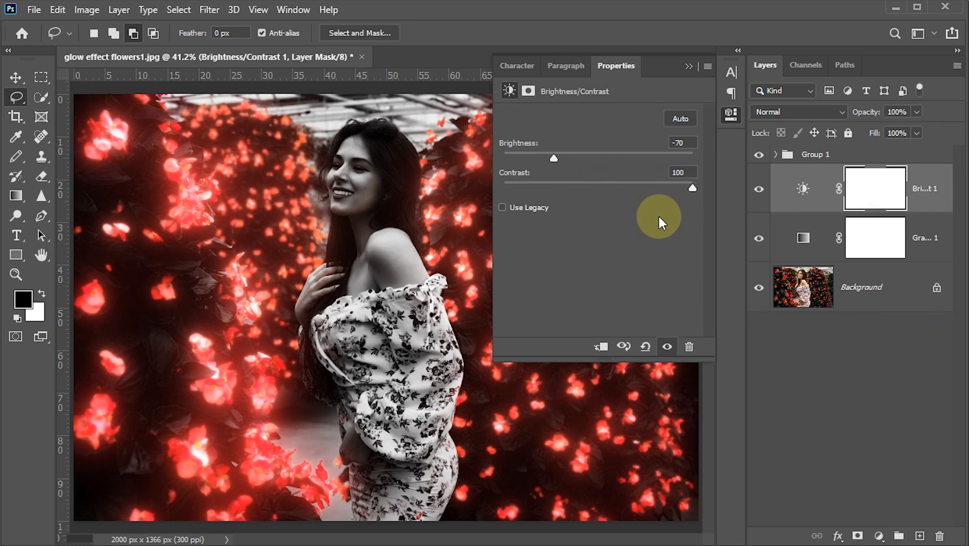
{"action": "left_click", "coordinate": [689, 64]}
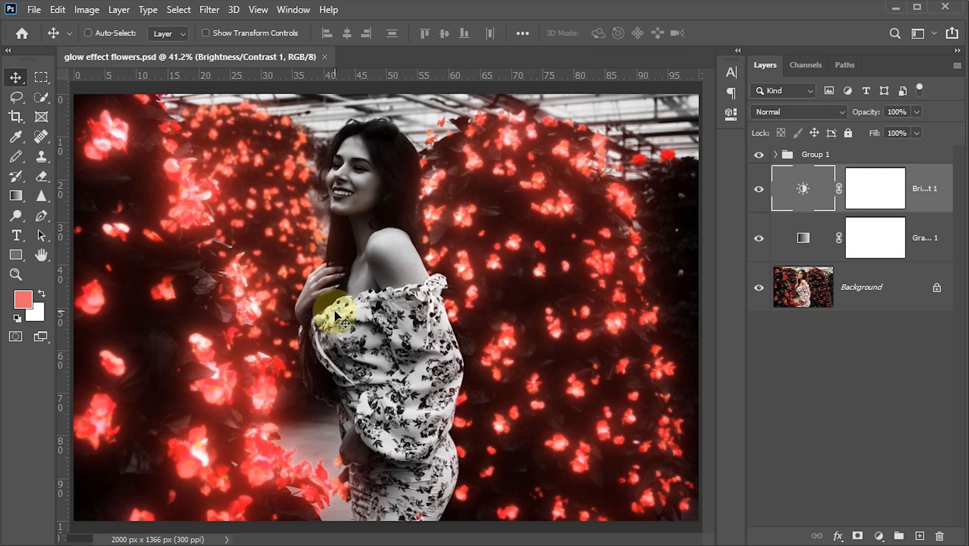
Step: Expand the glow group and toggle the visibility of Layer 1 copy 4 to compare the glow with and without it
{"action": "left_click", "coordinate": [774, 155]}
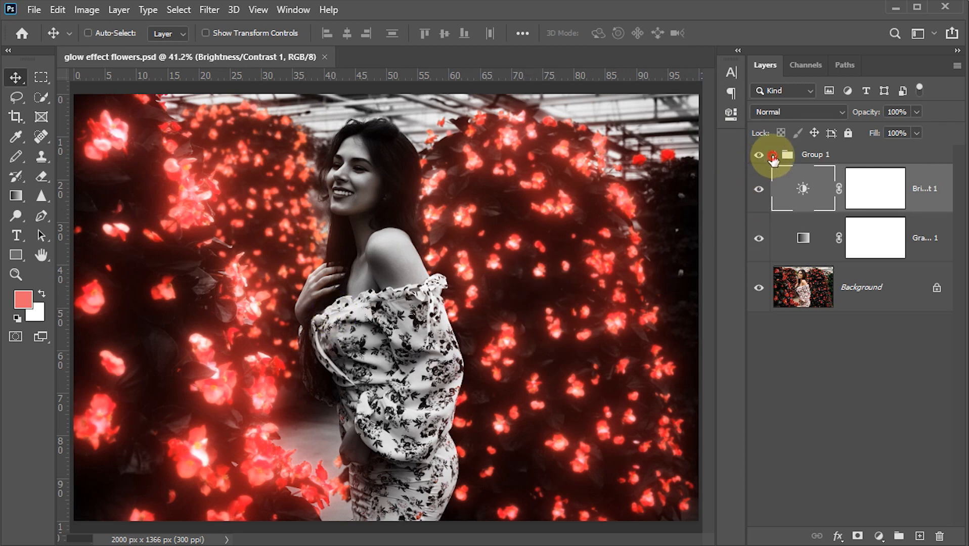
{"action": "left_click", "coordinate": [774, 155]}
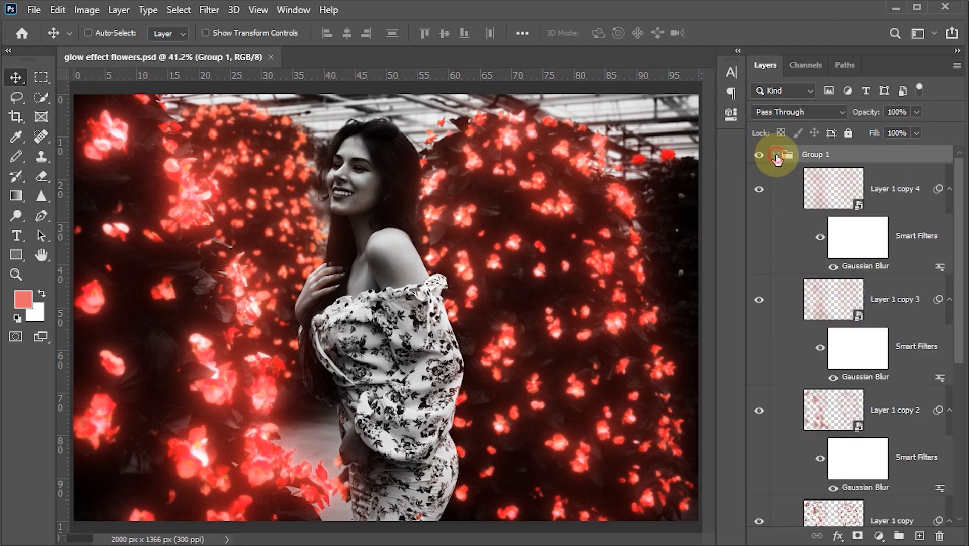
{"action": "left_click", "coordinate": [840, 188]}
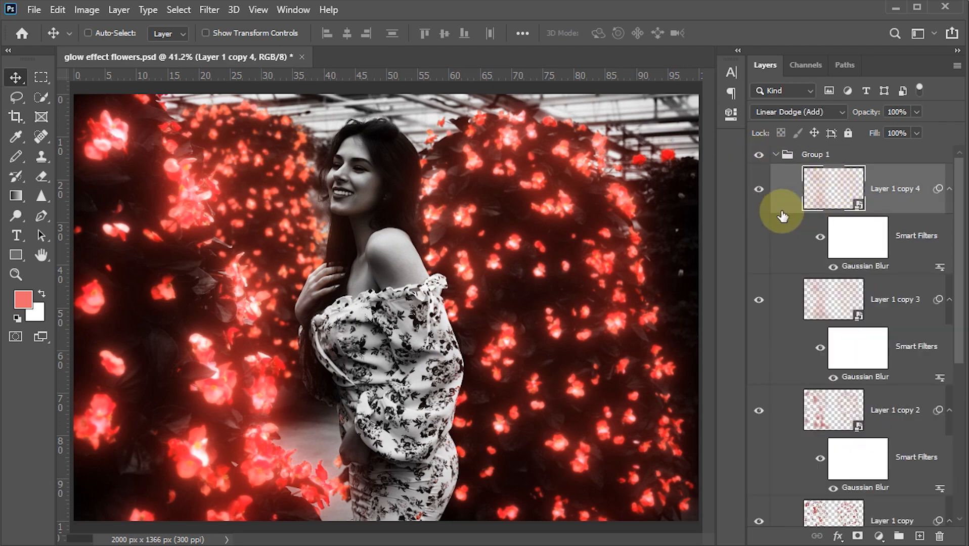
{"action": "left_click", "coordinate": [759, 189]}
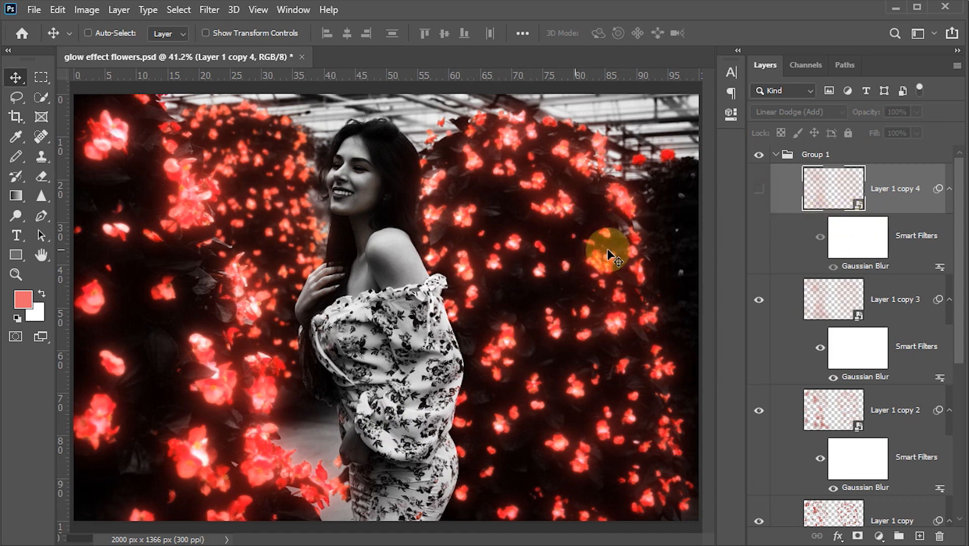
{"action": "left_click", "coordinate": [759, 188]}
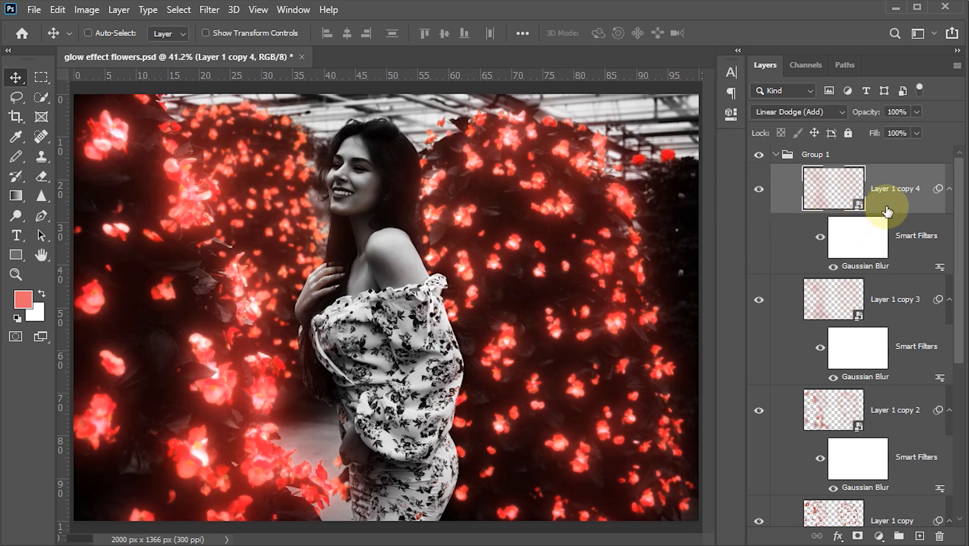
Step: Set the Gaussian Blur radius of Layer 1 copy 4 to 50 pixels
{"action": "double_click", "coordinate": [852, 267]}
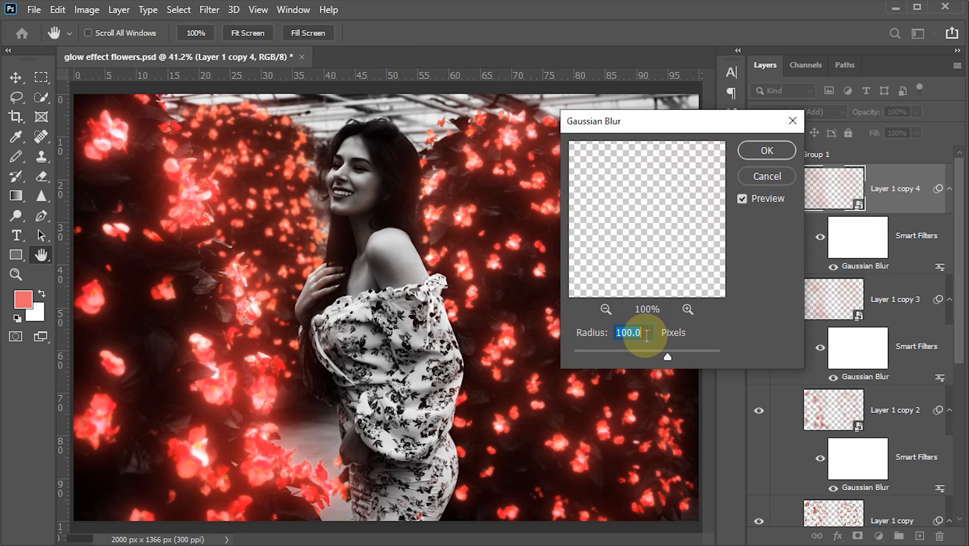
{"action": "type", "text": "50"}
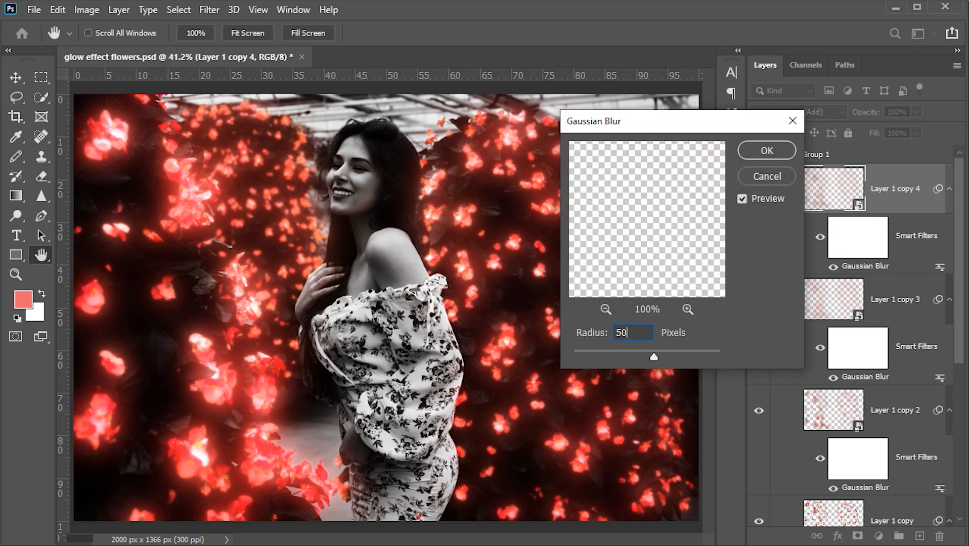
{"action": "left_click", "coordinate": [749, 150]}
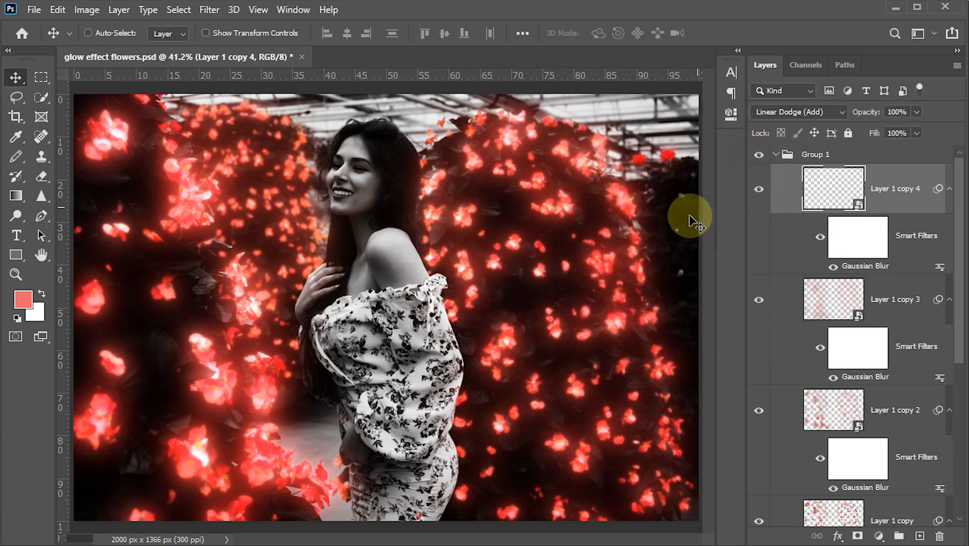
Step: Collapse the glow group and compare the finished effect with the original photo by temporarily showing only the Background layer
{"action": "left_click", "coordinate": [774, 154]}
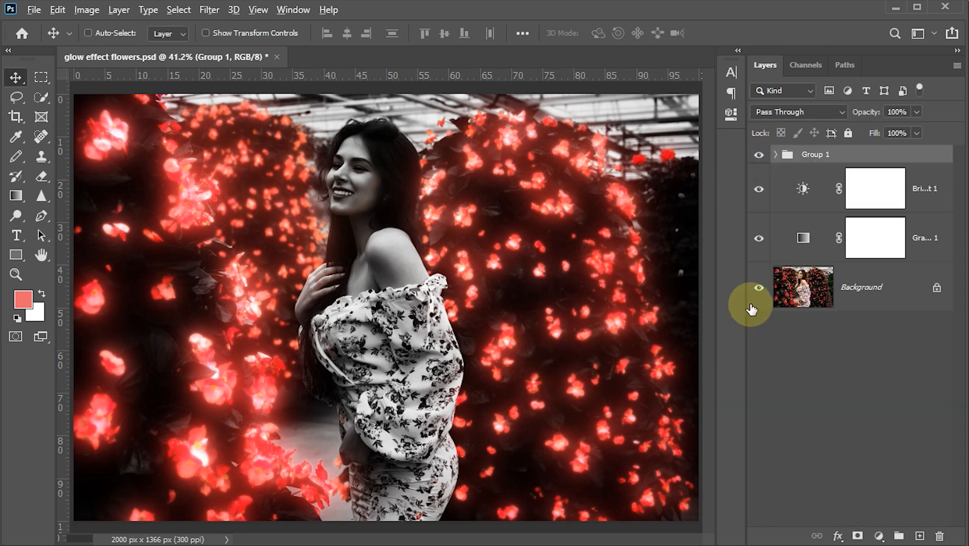
{"action": "left_click", "coordinate": [758, 287], "text": "alt"}
{"action": "left_click", "coordinate": [758, 288], "text": "alt"}
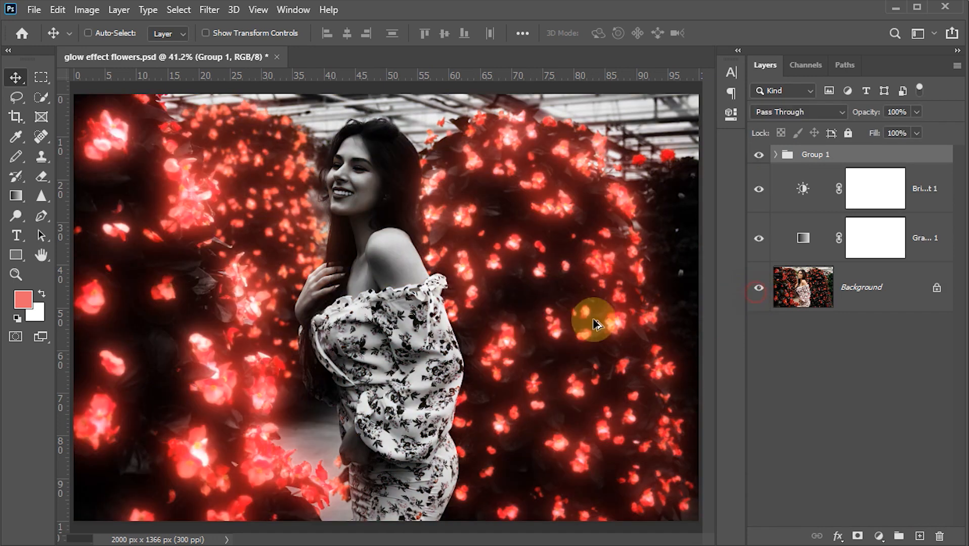